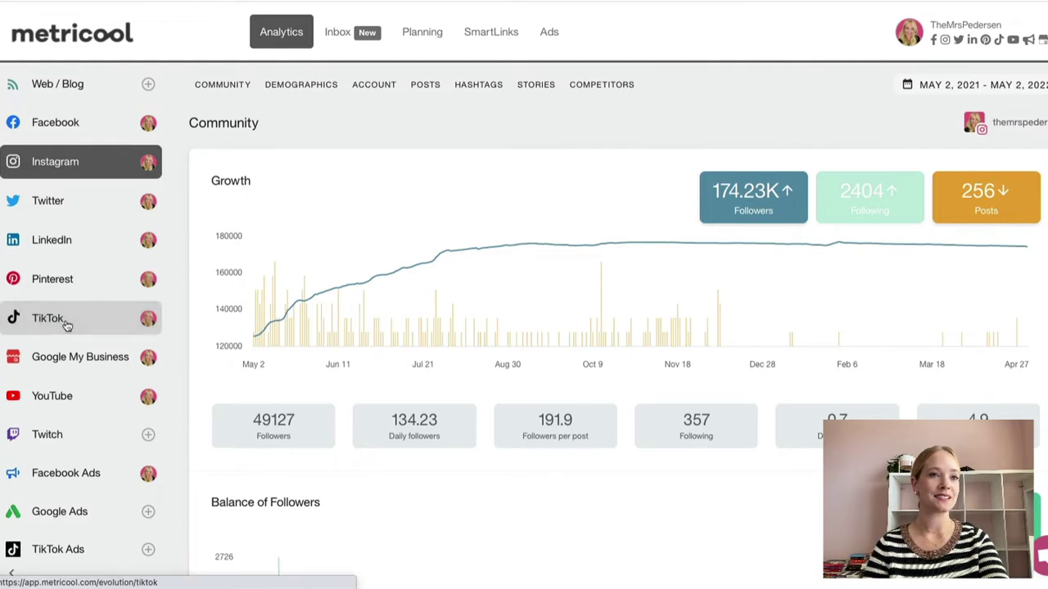
Create a new post in the planning calendar with TikTok as its only network, removing LinkedIn
click(67, 325)
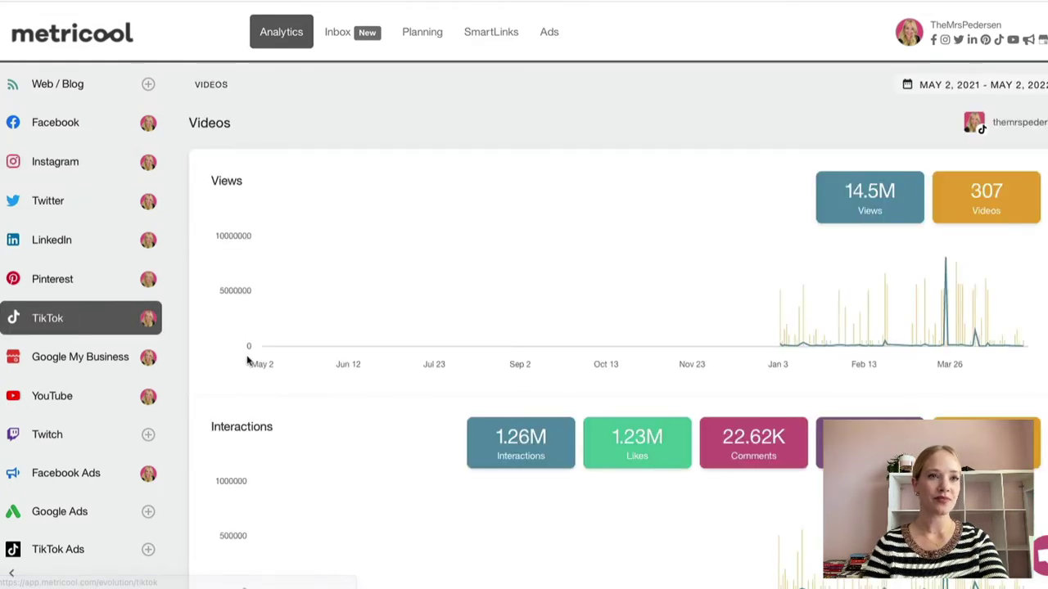
click(424, 32)
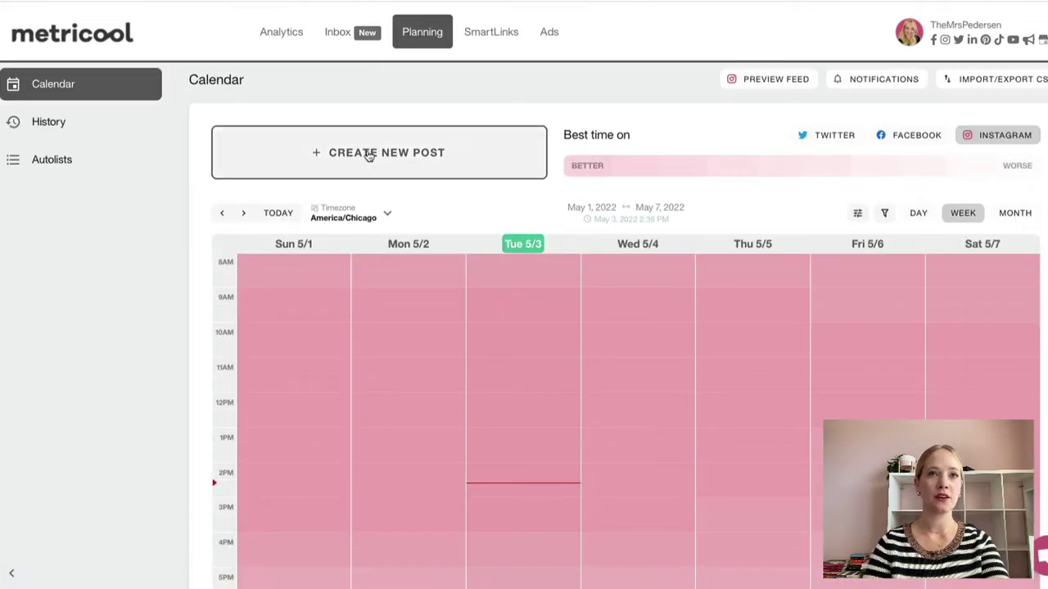
click(369, 153)
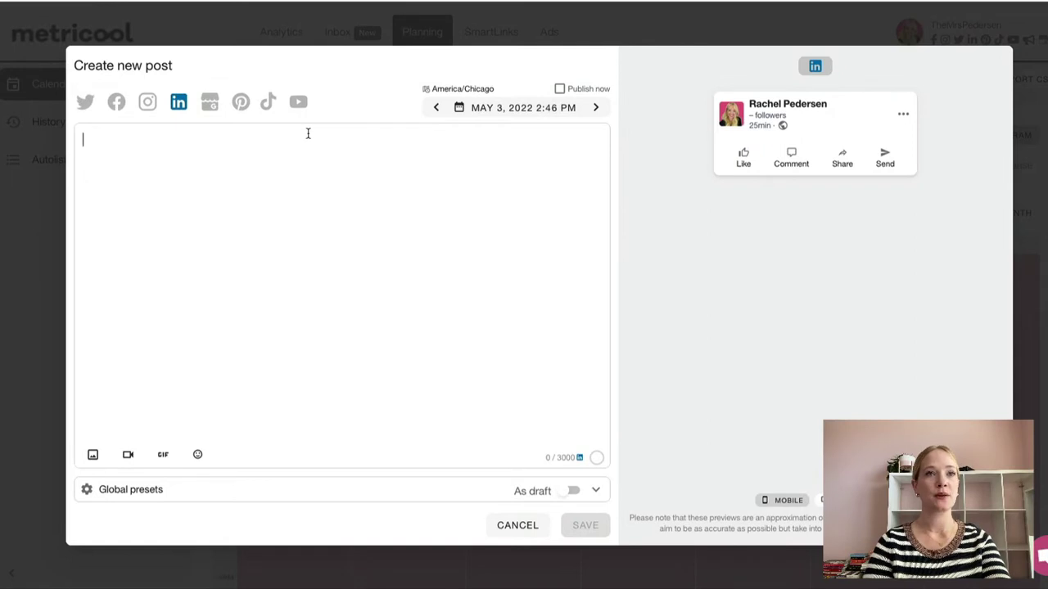
click(267, 101)
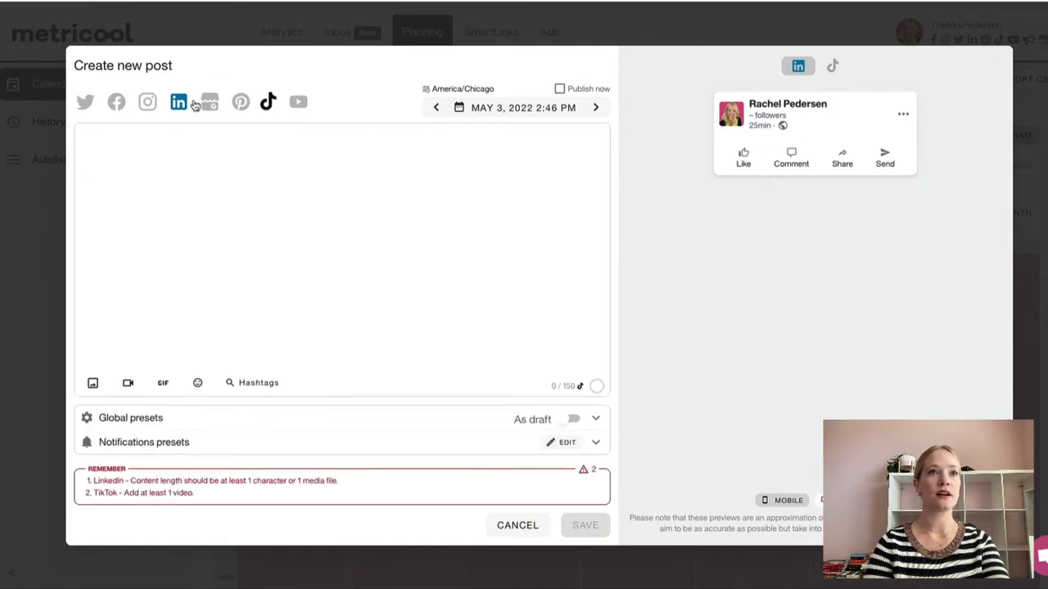
click(193, 104)
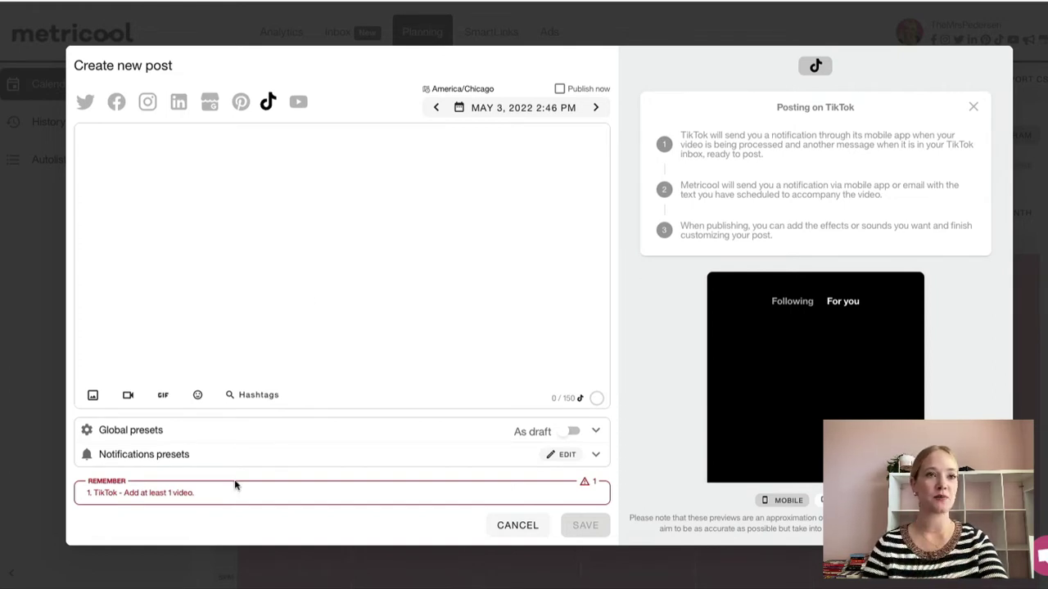
Search the TikTok hashtag suggestions for "businessowner" and look through the results
click(269, 400)
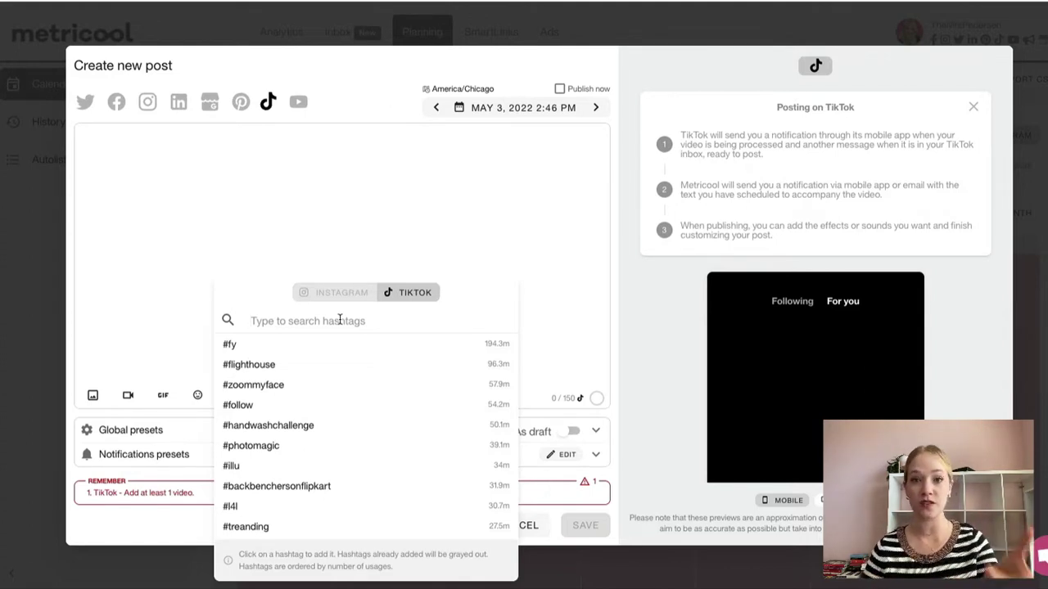
text(bus)
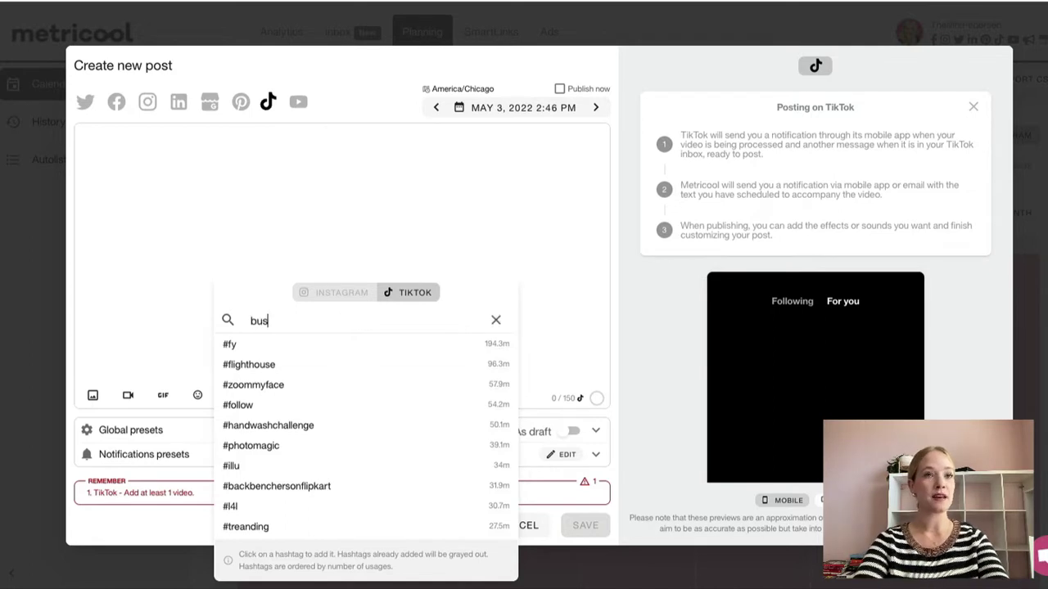
text(inessowner)
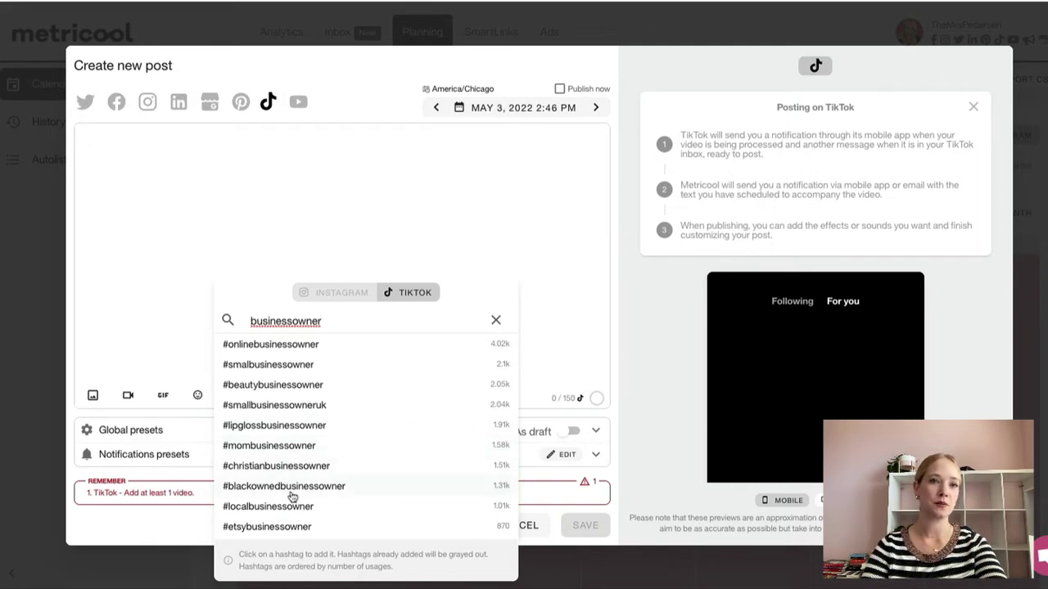
scroll(304, 508, down, 2)
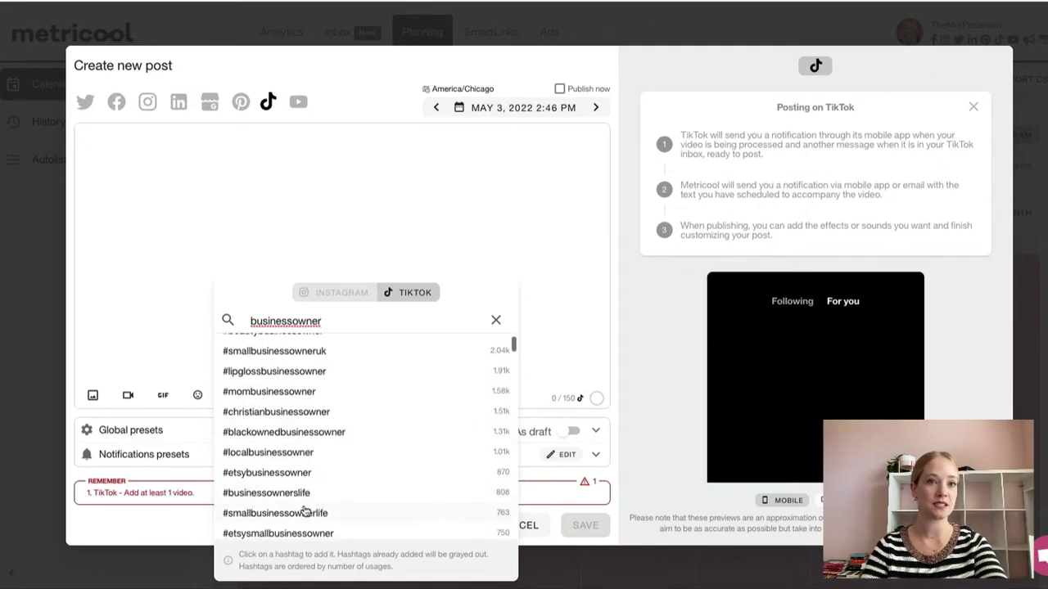
scroll(304, 512, down, 5)
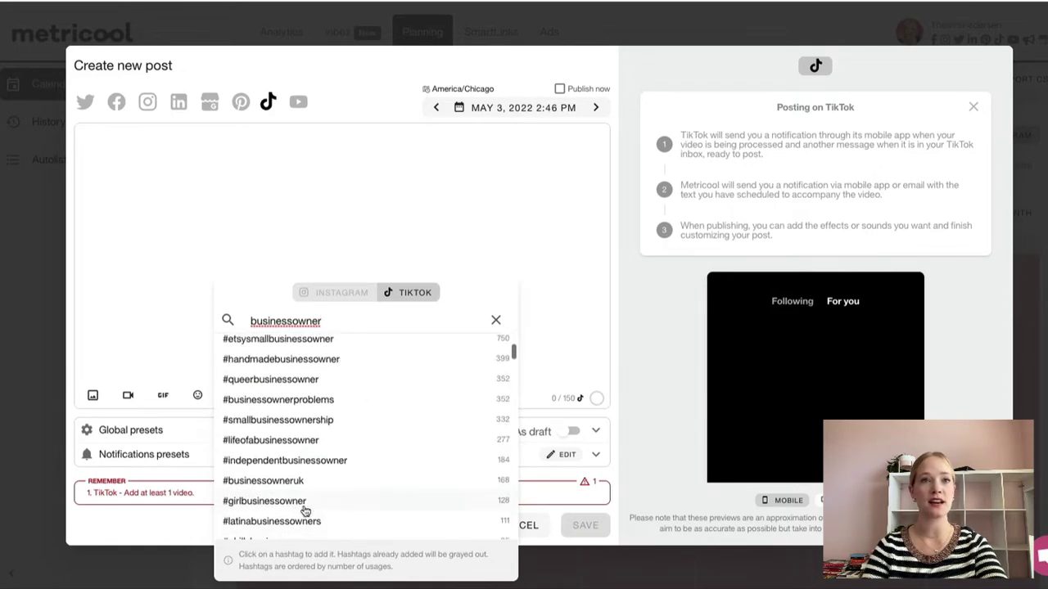
scroll(304, 512, up, 8)
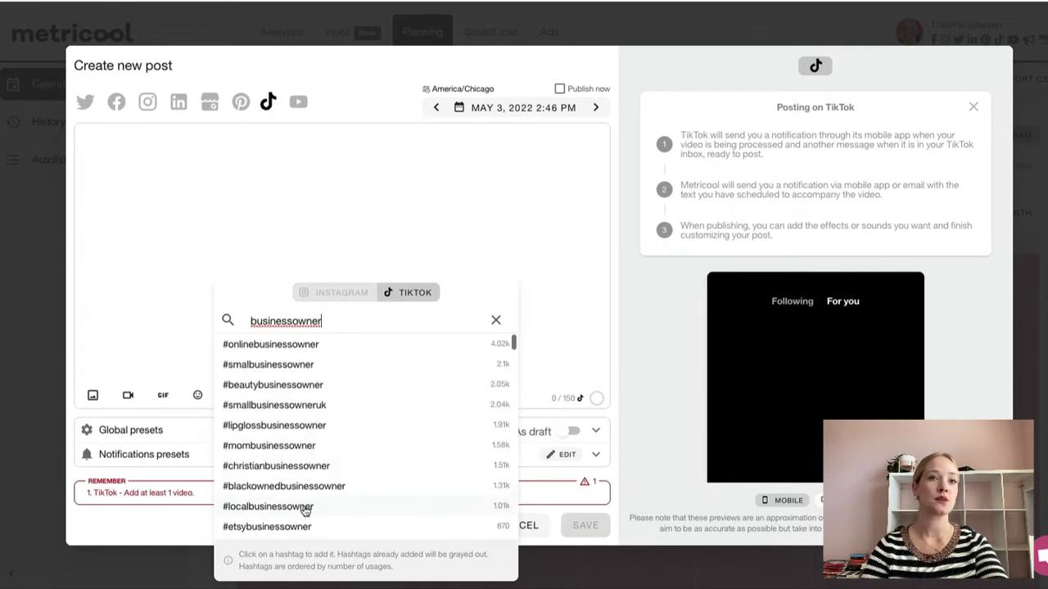
Add #onlinebusinessowner, #smalbusinessowner, #beautybusinessowner, #smallbusinessowneruk, #lipglossbusinessowner, #mombusinessowner and #christianbusinessowner to the post text
click(318, 348)
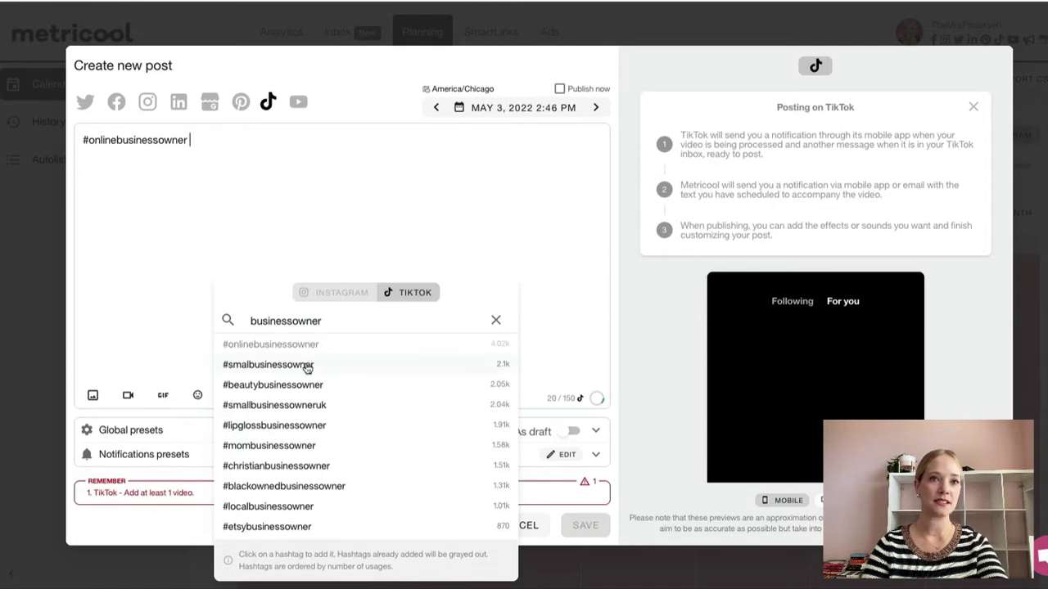
click(307, 367)
click(304, 386)
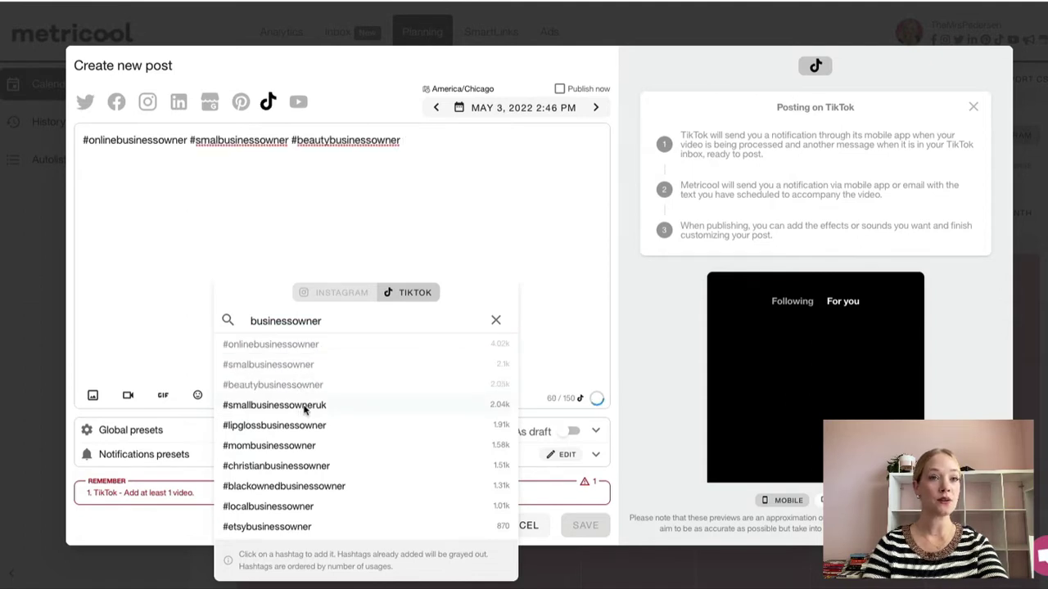
click(305, 408)
click(306, 427)
click(298, 448)
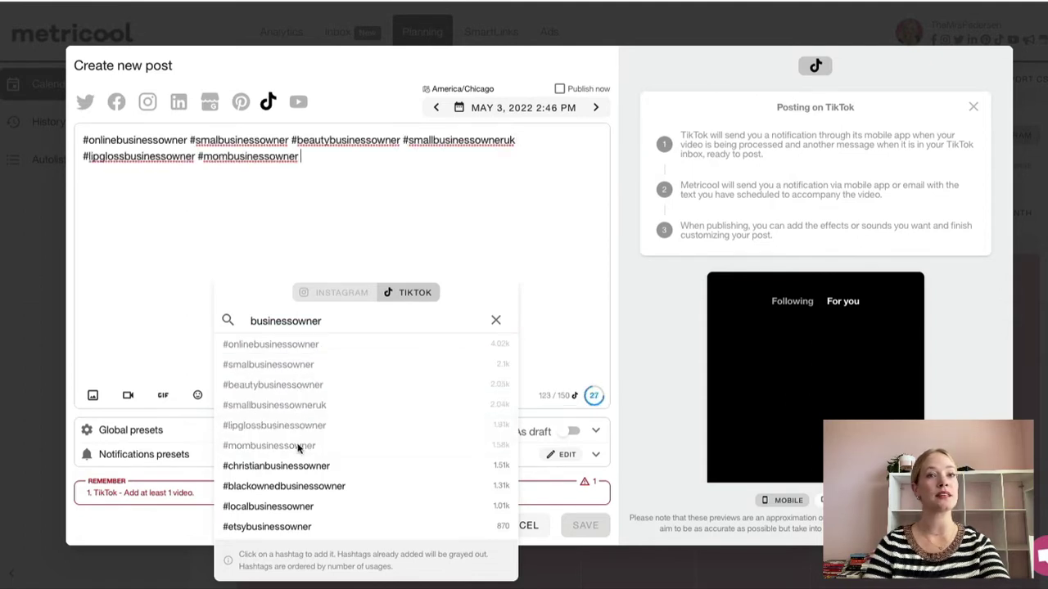
click(297, 466)
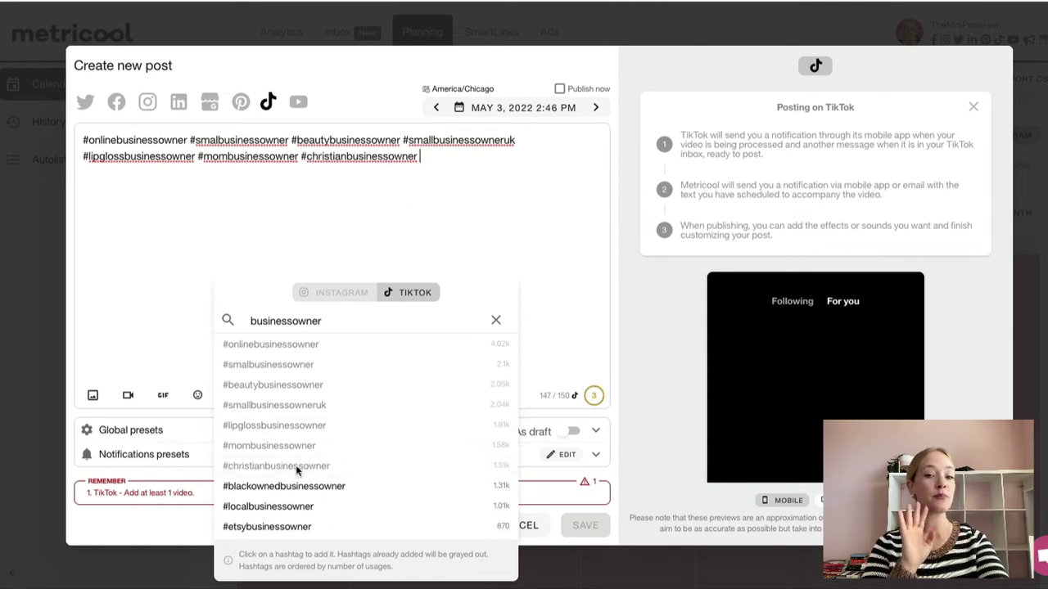
Copy all the post's hashtags into the yellow sticky note under the heading "BUSINESS OWNER HASHTAGS:"
click(429, 156)
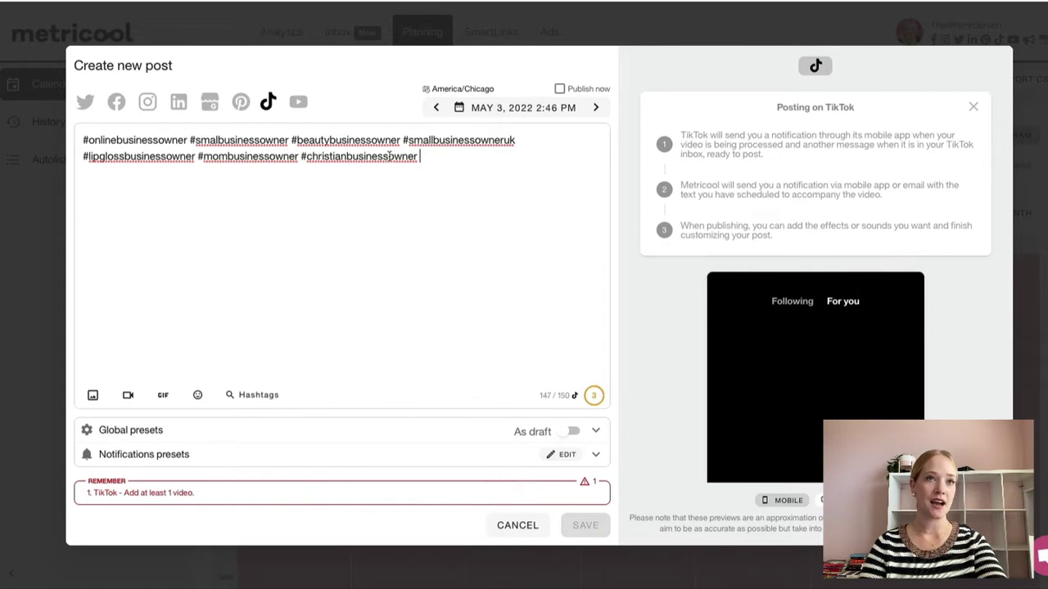
drag(423, 155, 67, 145)
key(super+c)
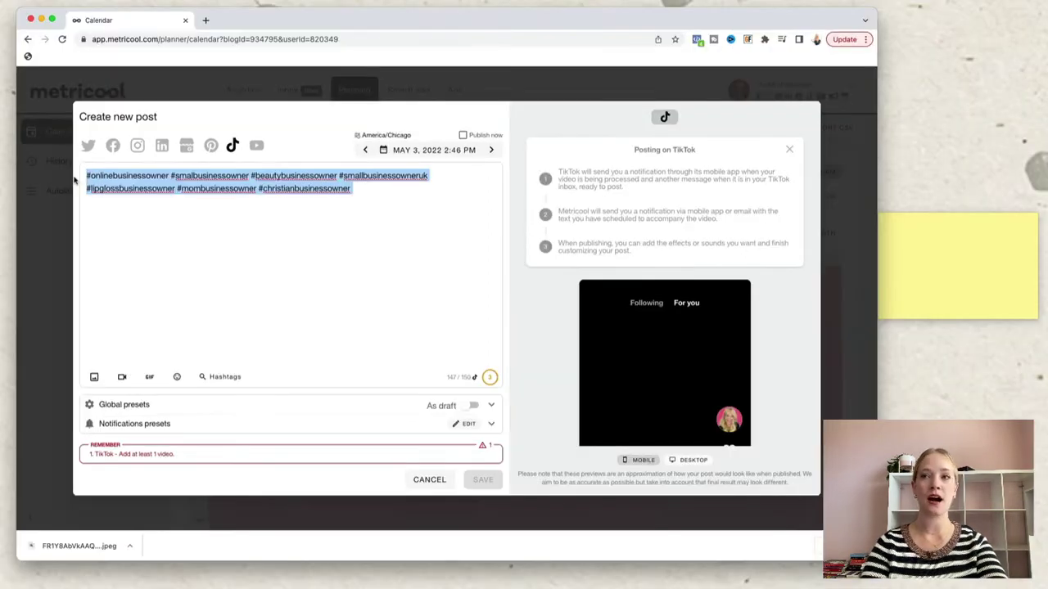
click(900, 268)
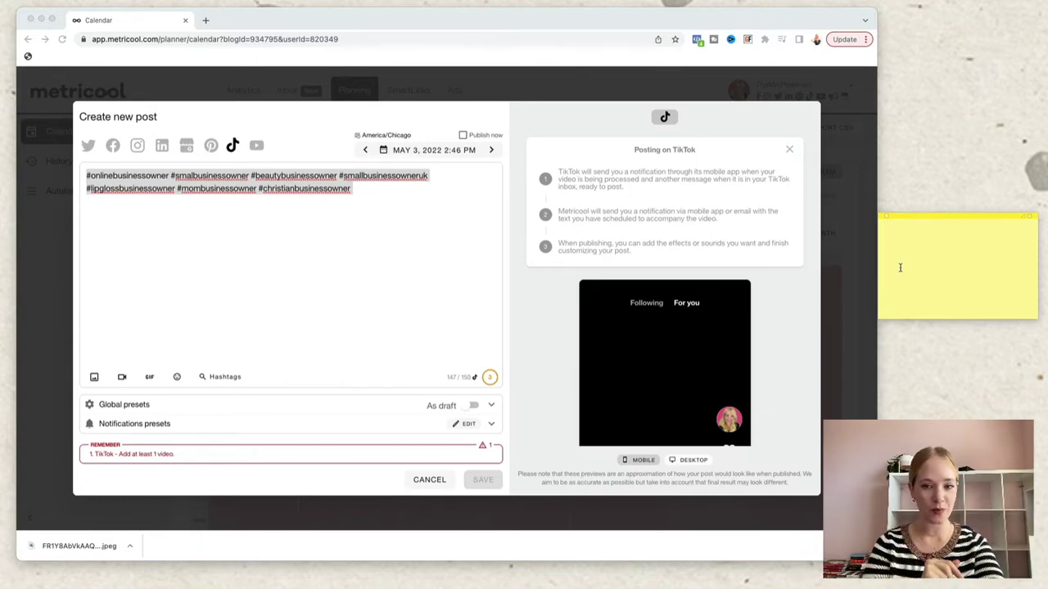
text(BUS)
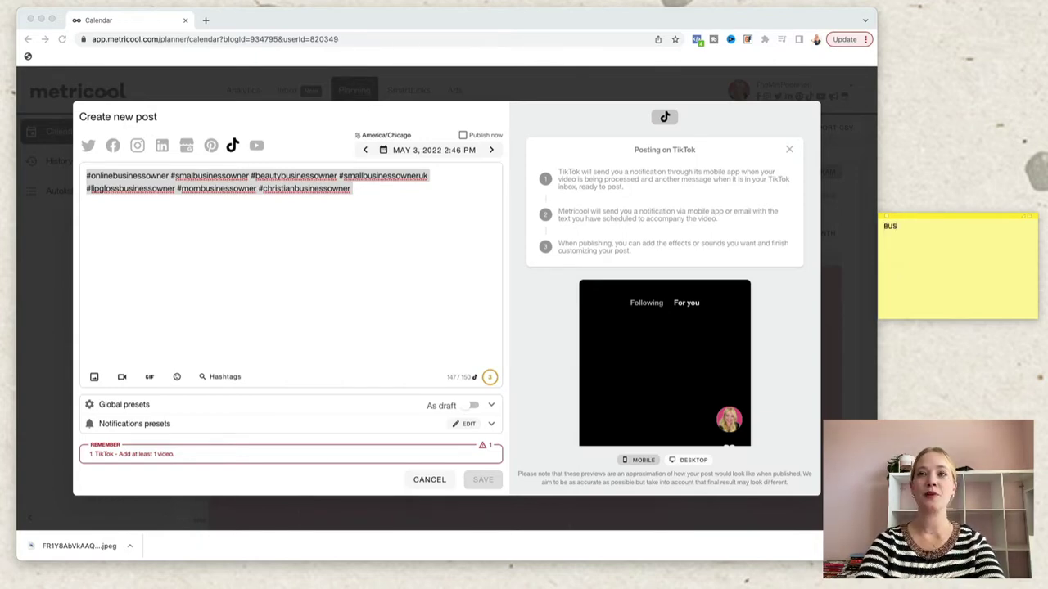
text(INESS OWNER HAST)
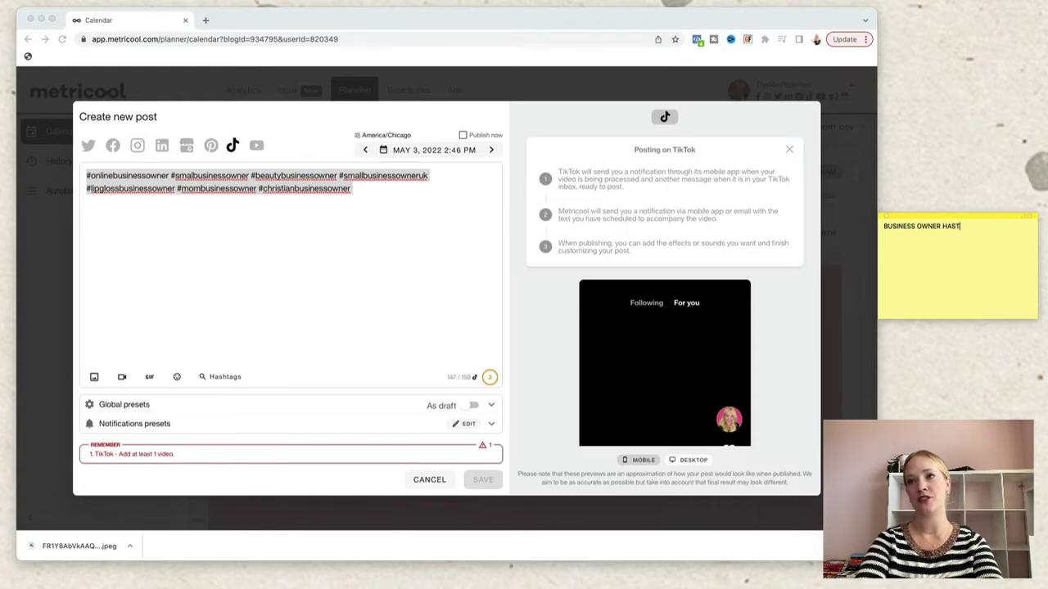
key(BackSpace)
text(HTAGS:)
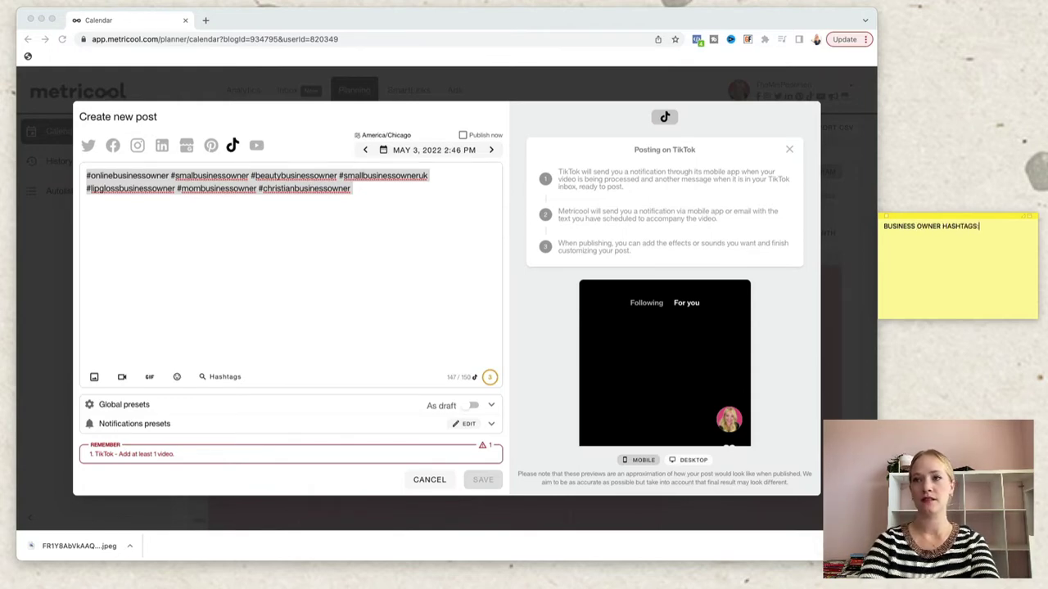
key(super+v)
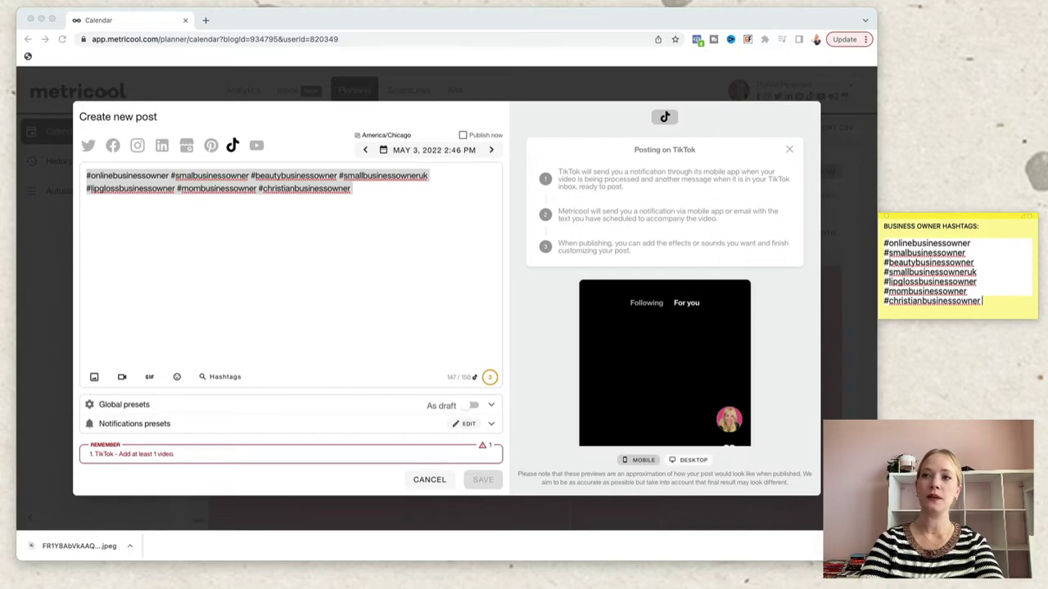
Deselect the hashtags in the post text and extend the sticky note upward for more room
click(379, 184)
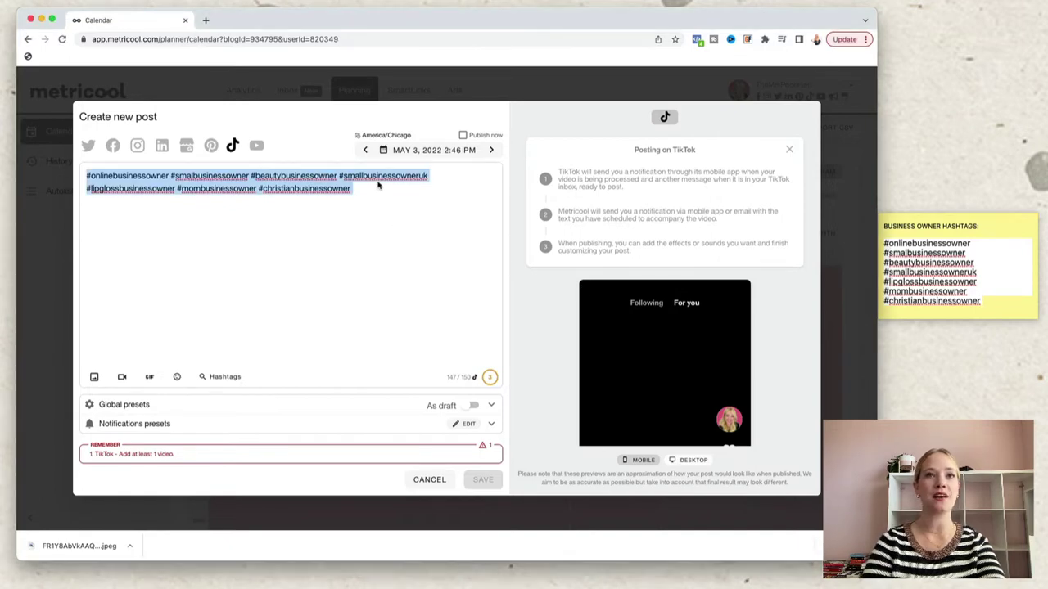
click(379, 189)
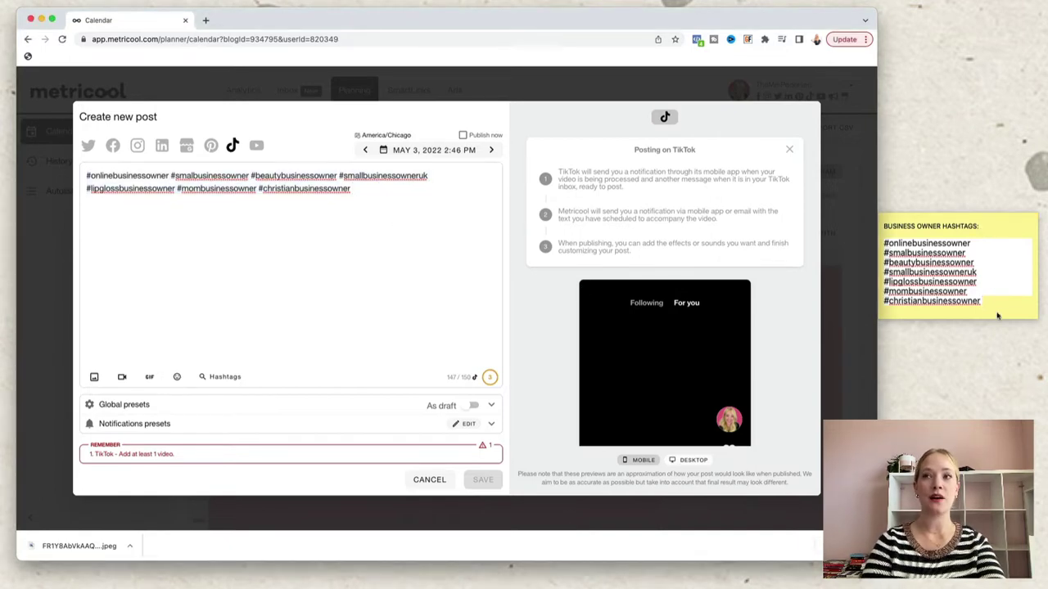
click(964, 216)
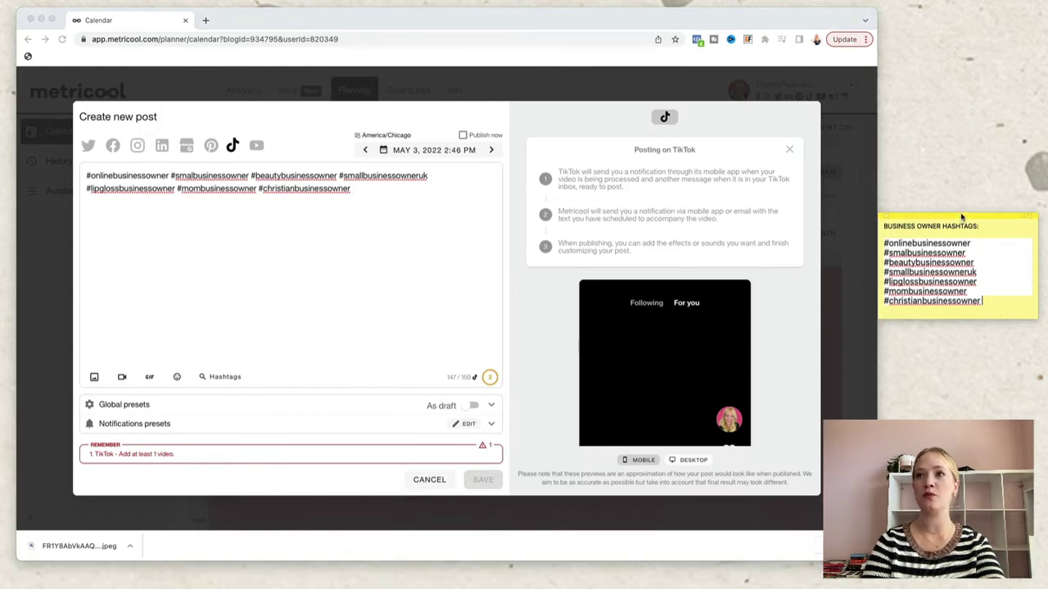
drag(962, 215, 962, 69)
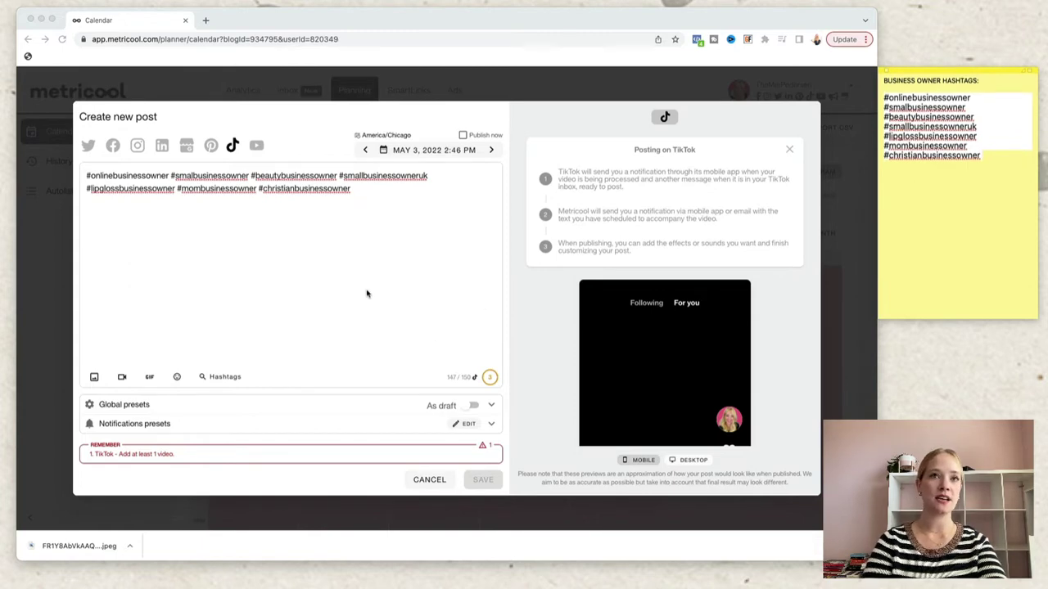
Reopen the hashtag search for the post and replace the search term with "HAIR"
click(231, 381)
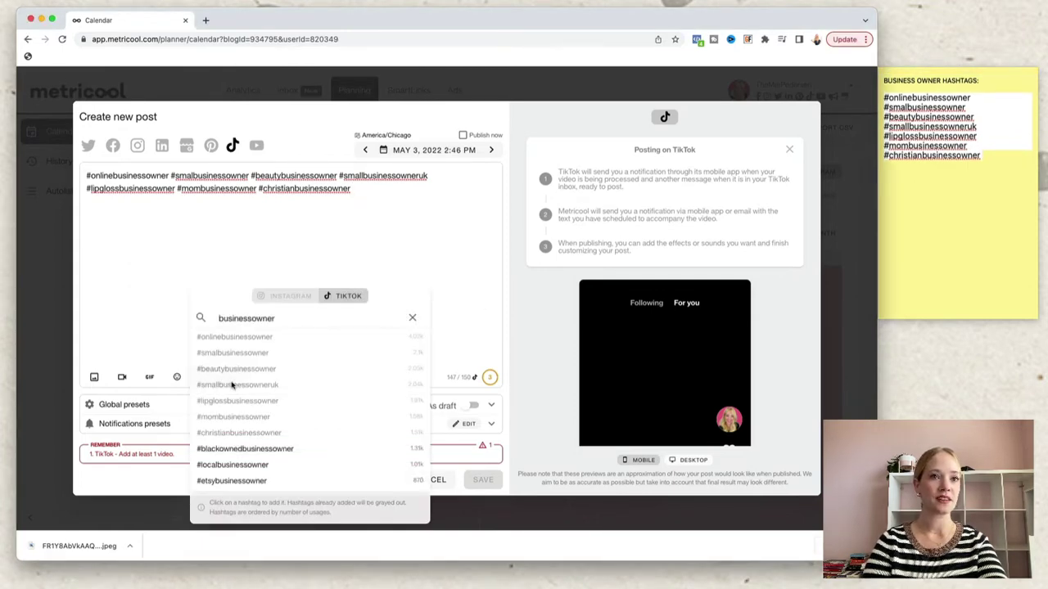
double_click(293, 318)
text(HAIR)
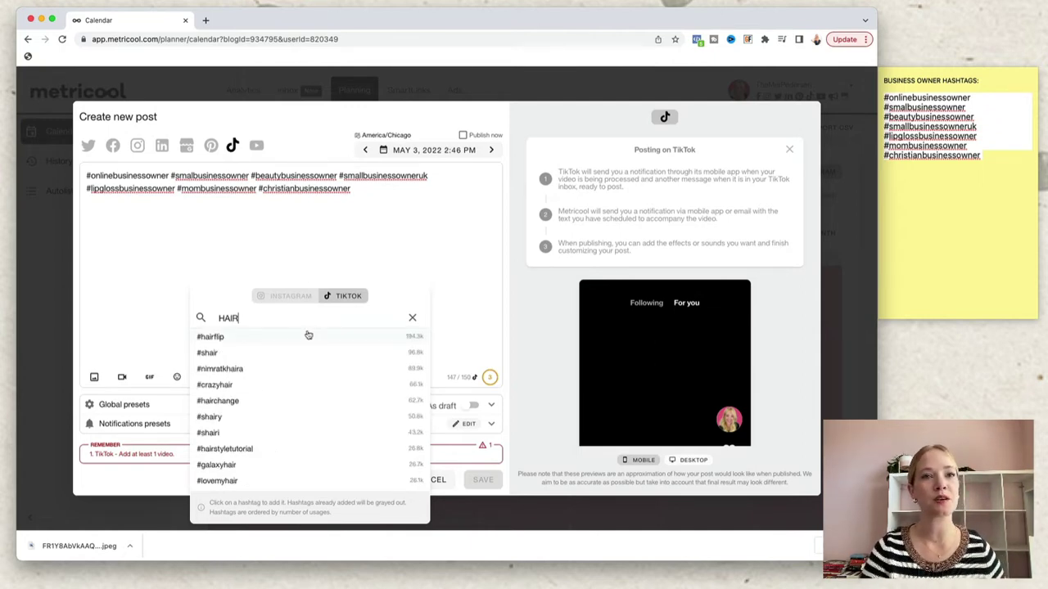
Add #hairchange, #hairstyletutorial, #lovemyhair, #hairlover, #donttouchmyhair, #newhaircolour, #hairhack, #hairgoal and #naturalhairgrowth to the post text
click(244, 401)
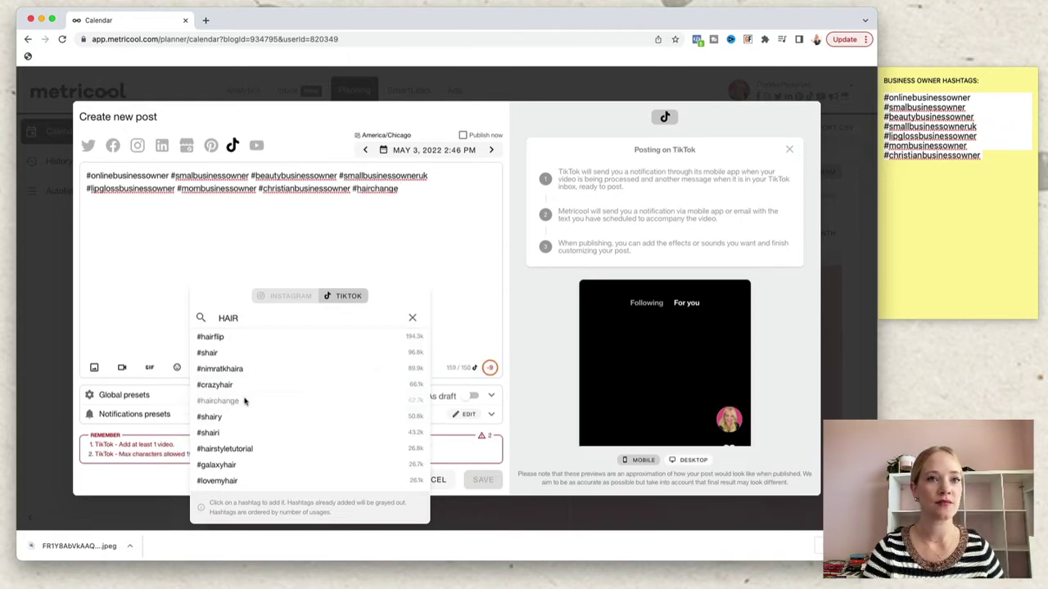
click(259, 450)
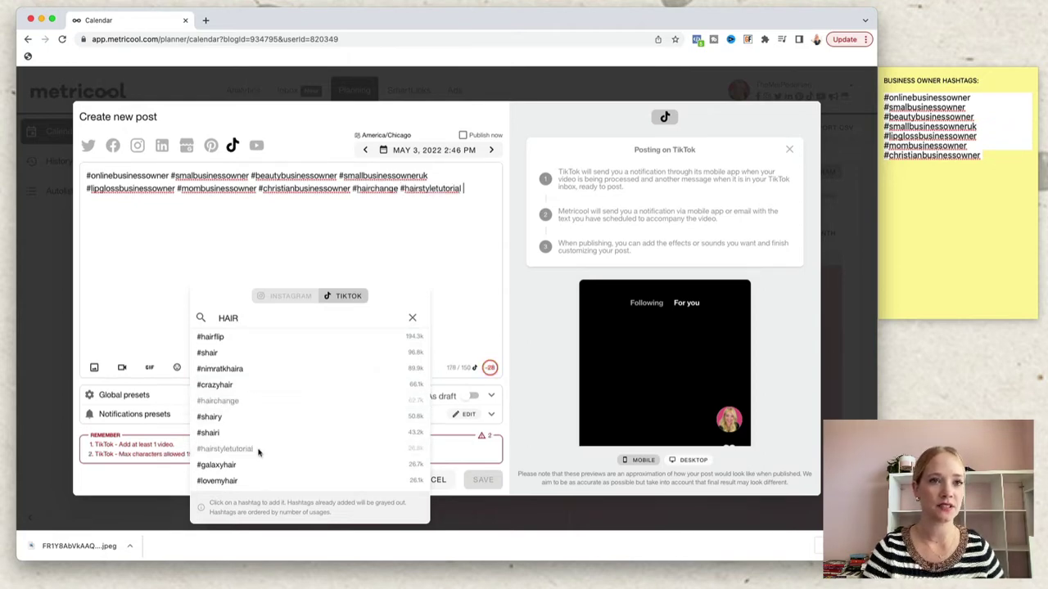
scroll(259, 453, down, 2)
click(257, 435)
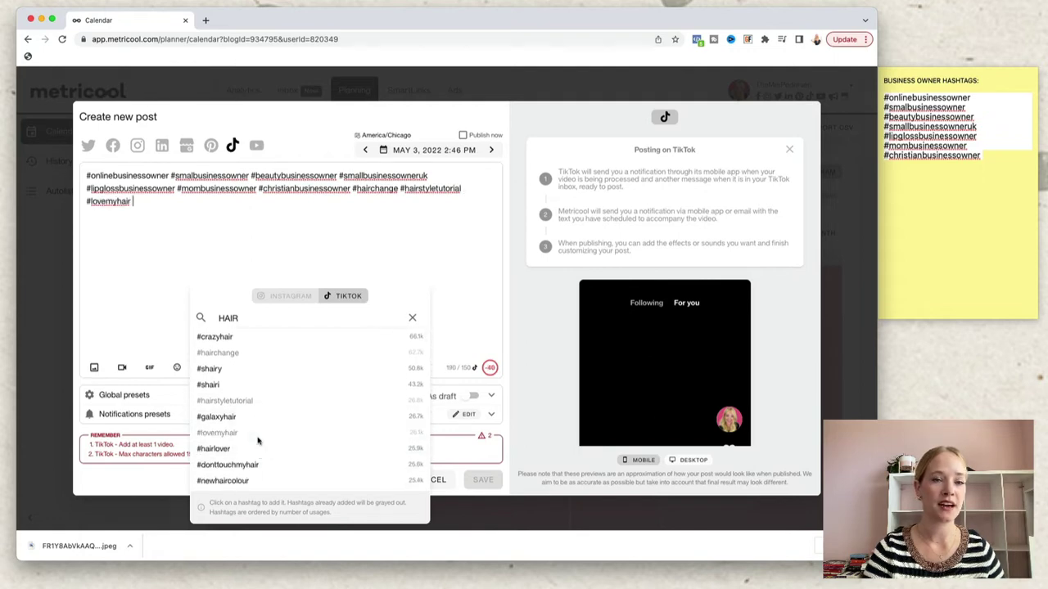
click(248, 450)
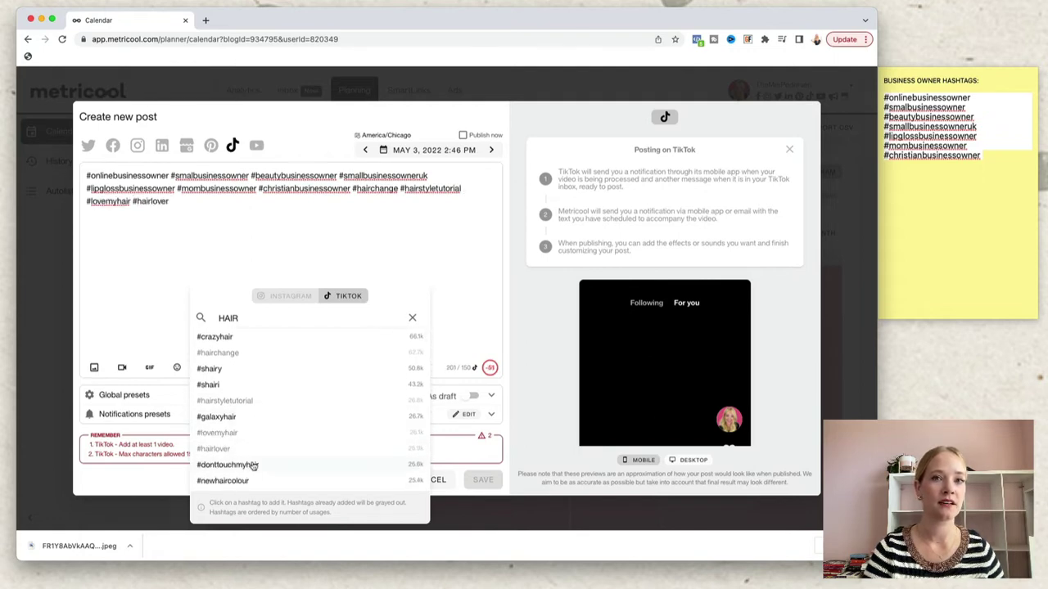
click(253, 465)
scroll(254, 467, down, 3)
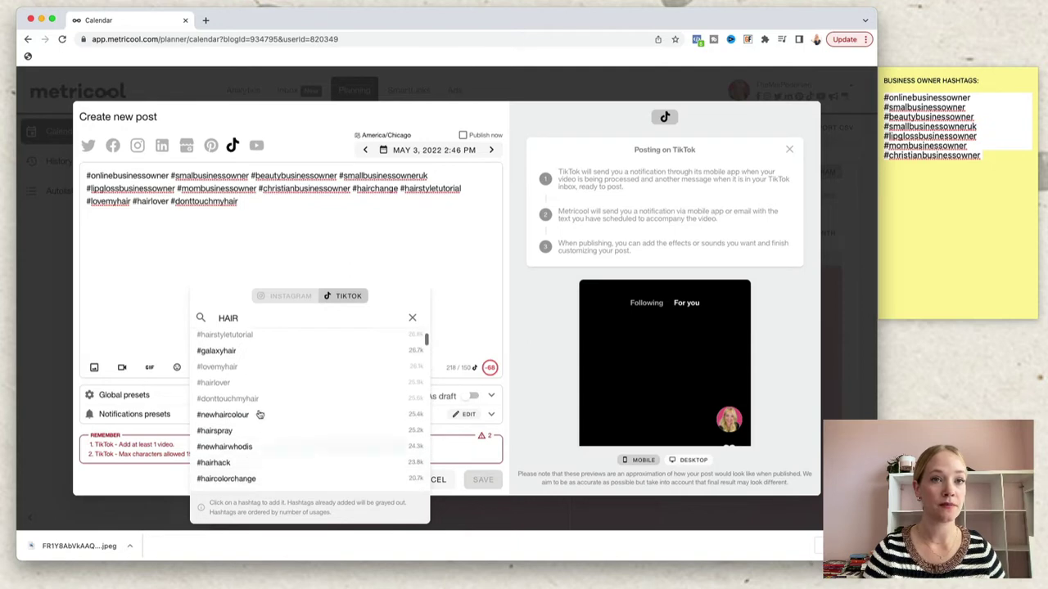
click(239, 416)
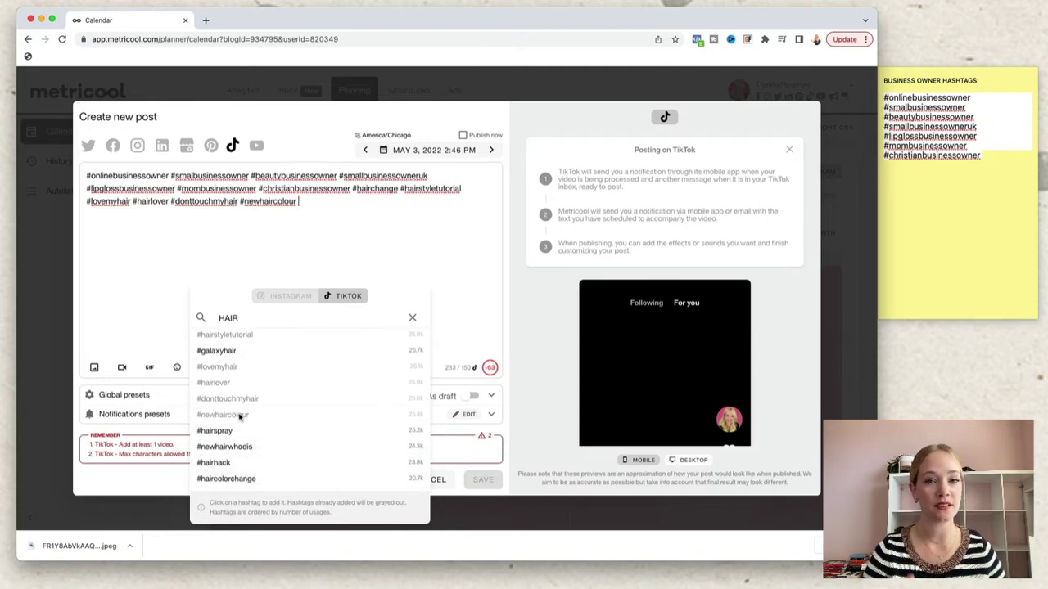
click(238, 465)
scroll(301, 453, down, 3)
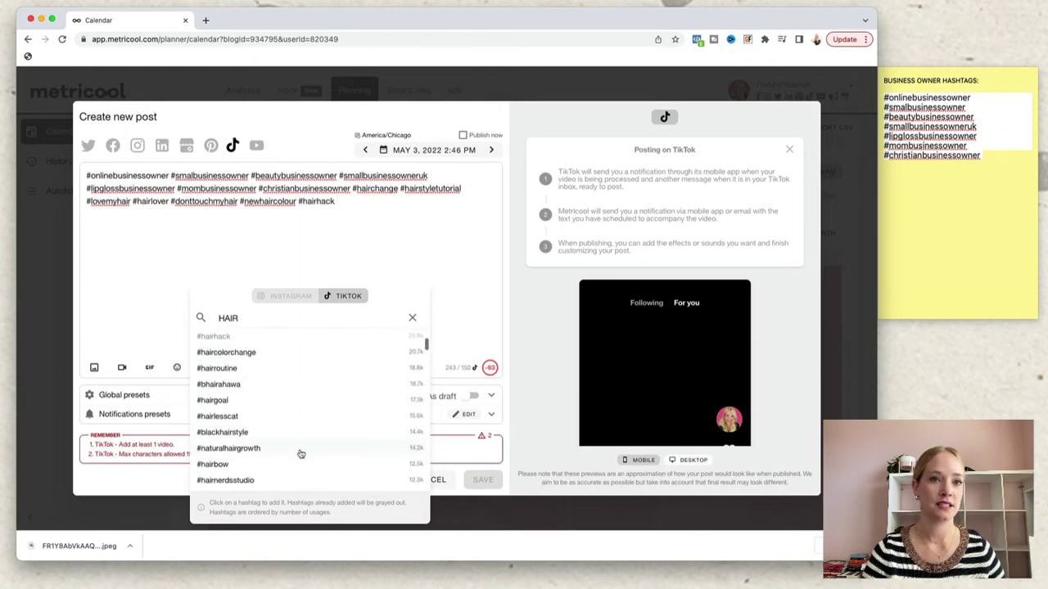
click(275, 402)
click(264, 447)
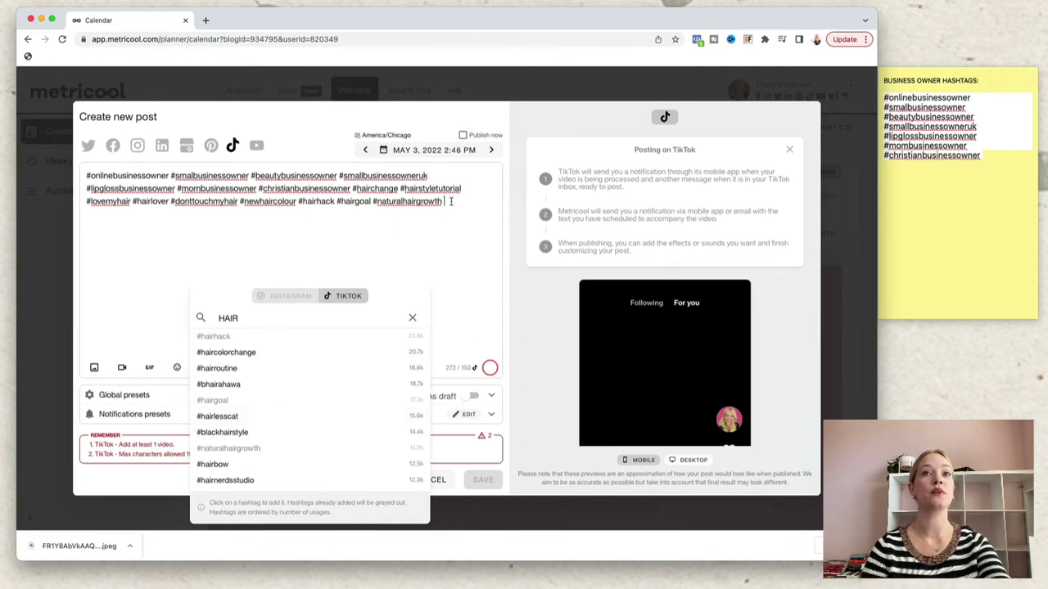
Copy the post's hashtags from #hairstyletutorial through #naturalhairgrowth into the sticky note under a new heading "HAIRSTYLIST"
drag(447, 202, 402, 189)
key(super+c)
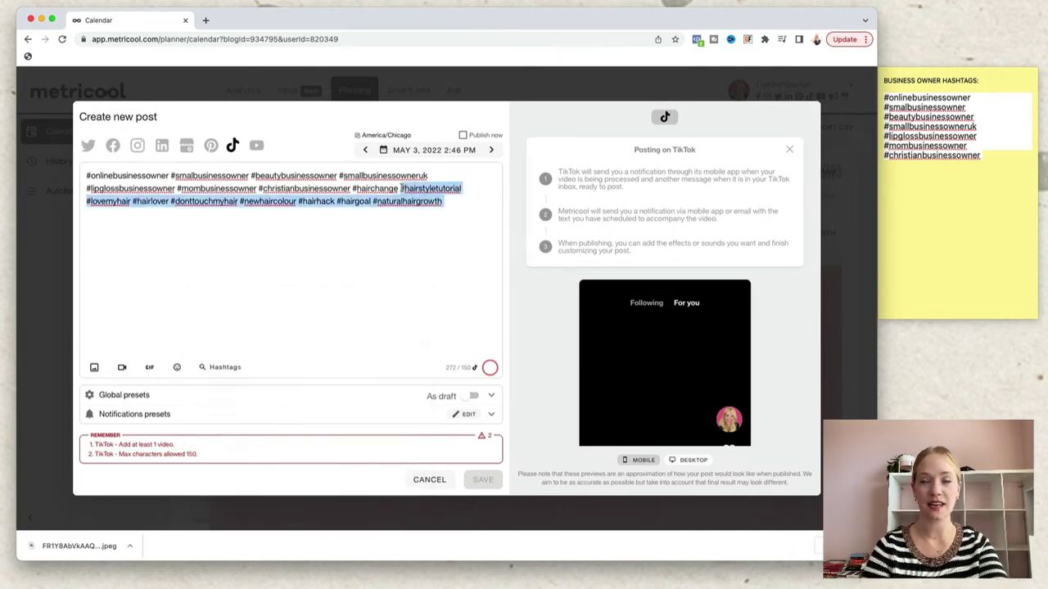
click(935, 199)
key(Return)
key(Return)
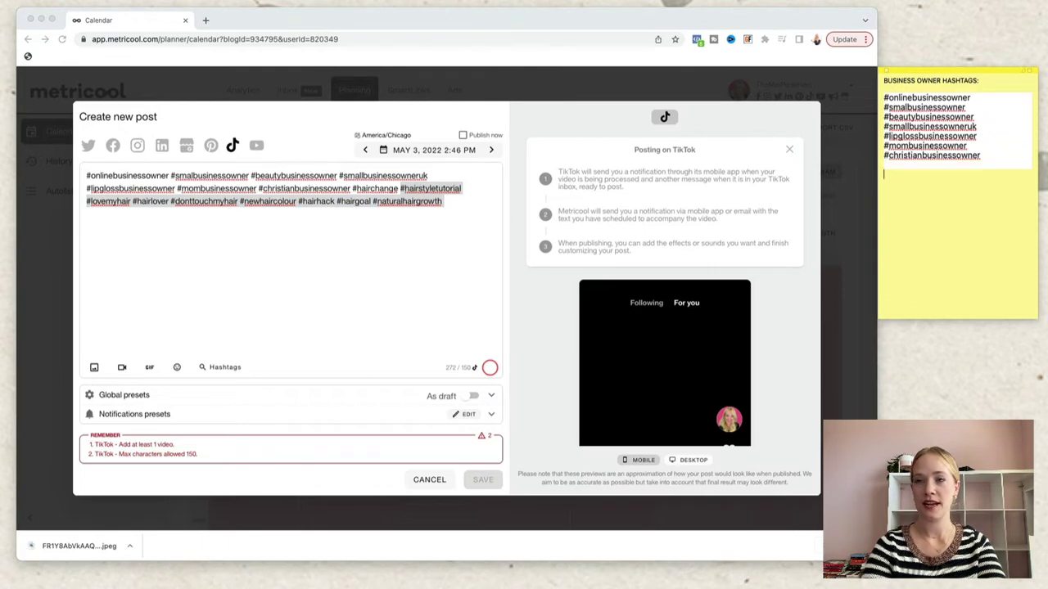
text(HAI)
text(RSTYL)
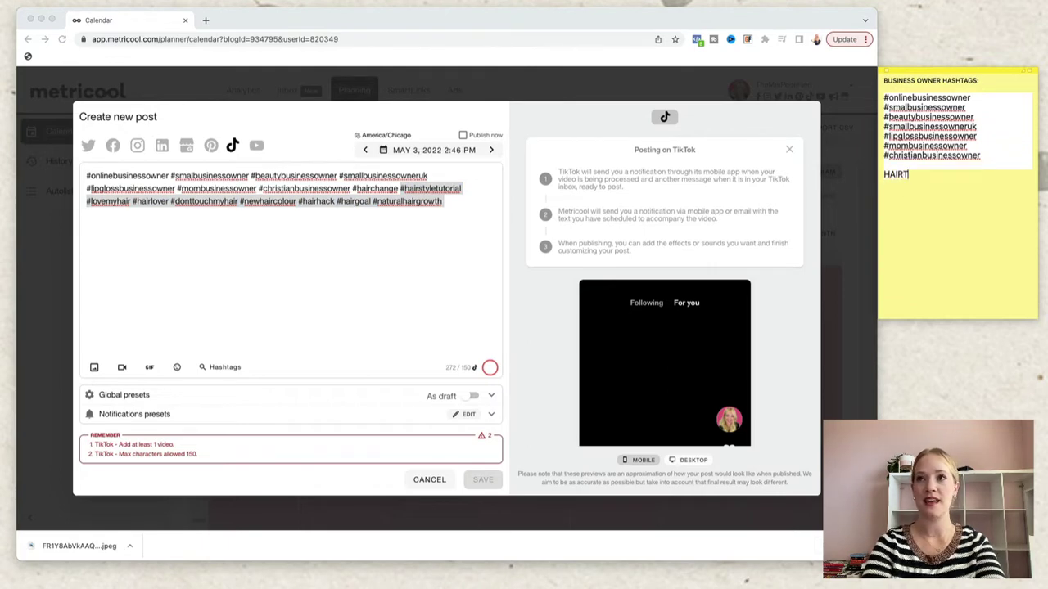
text(IST)
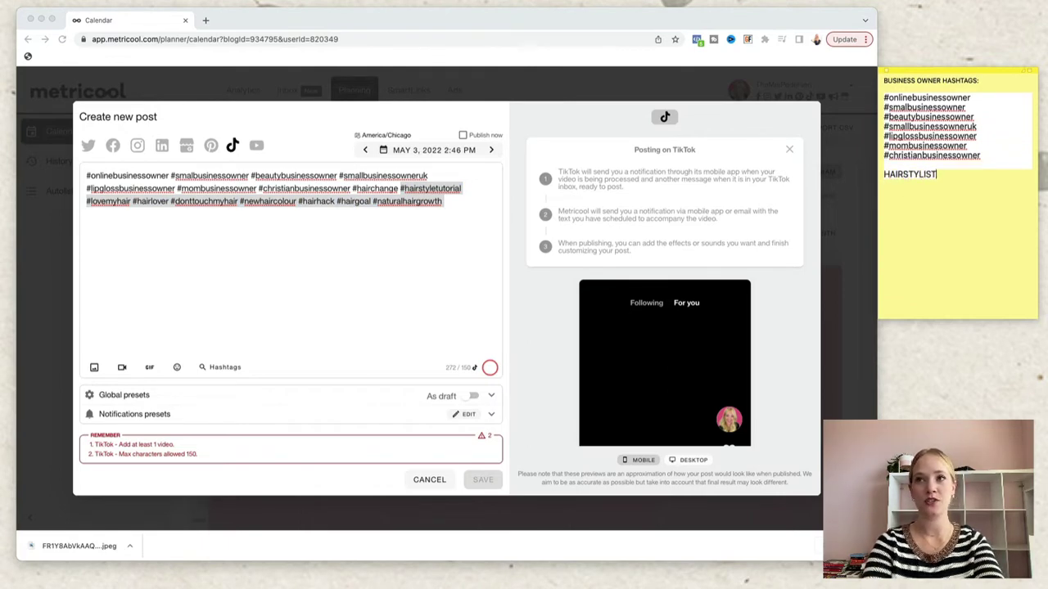
key(Return)
key(Return)
key(super+v)
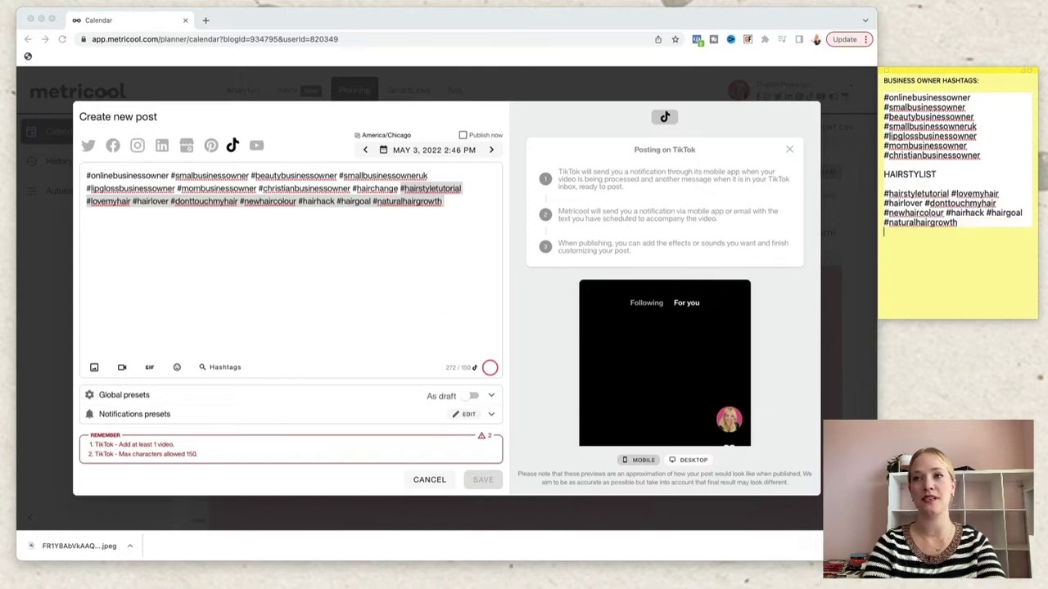
key(Return)
Reopen the post's hashtag search, look up "cuteoutfit", and replace that search term with "outfit"
click(448, 229)
click(459, 208)
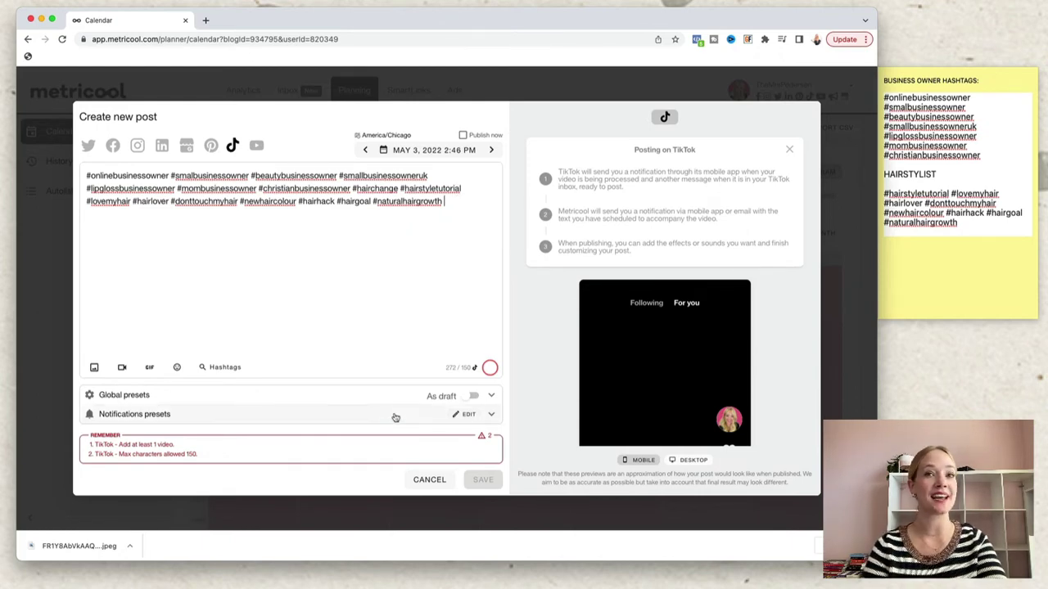
click(222, 367)
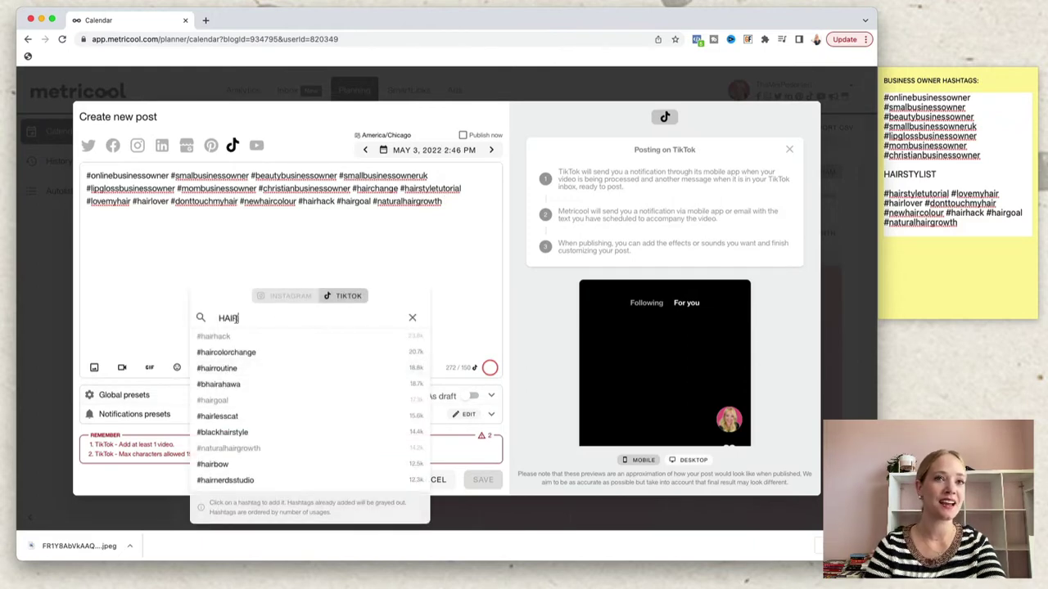
double_click(211, 314)
key(BackSpace)
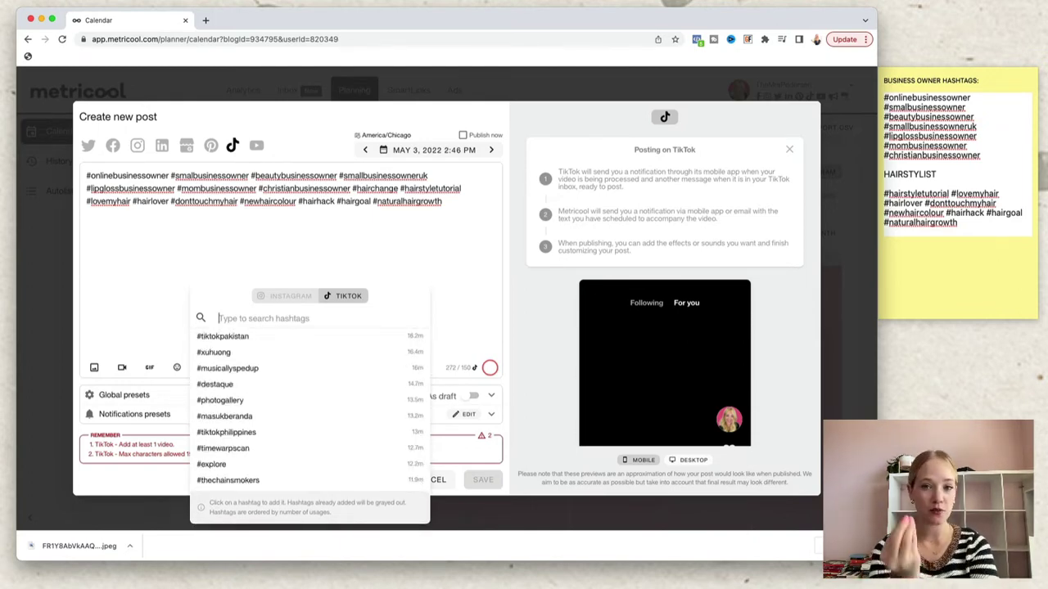
text(cuteoutfit)
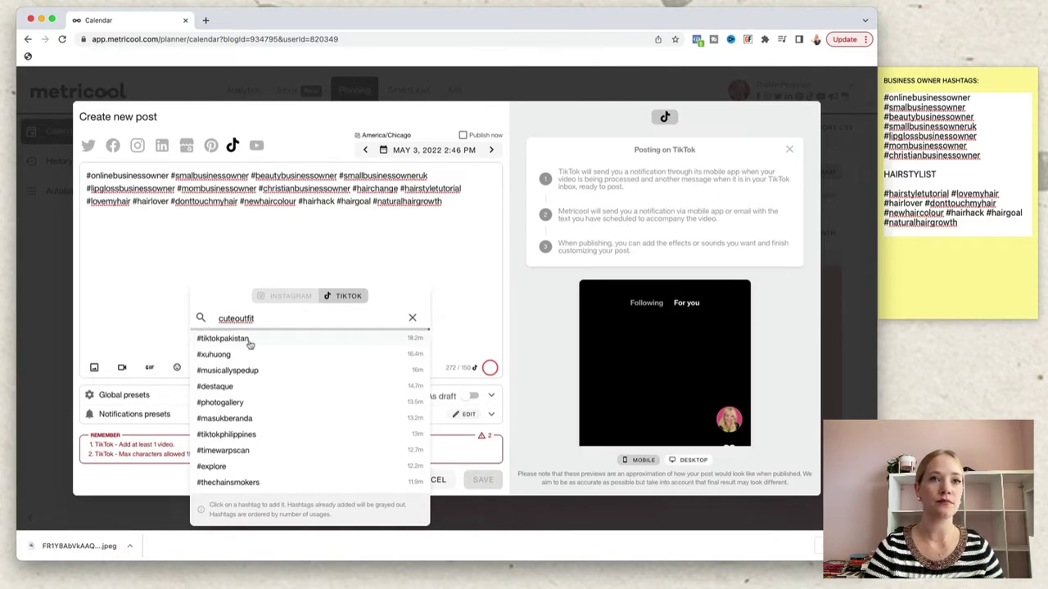
drag(254, 318, 216, 318)
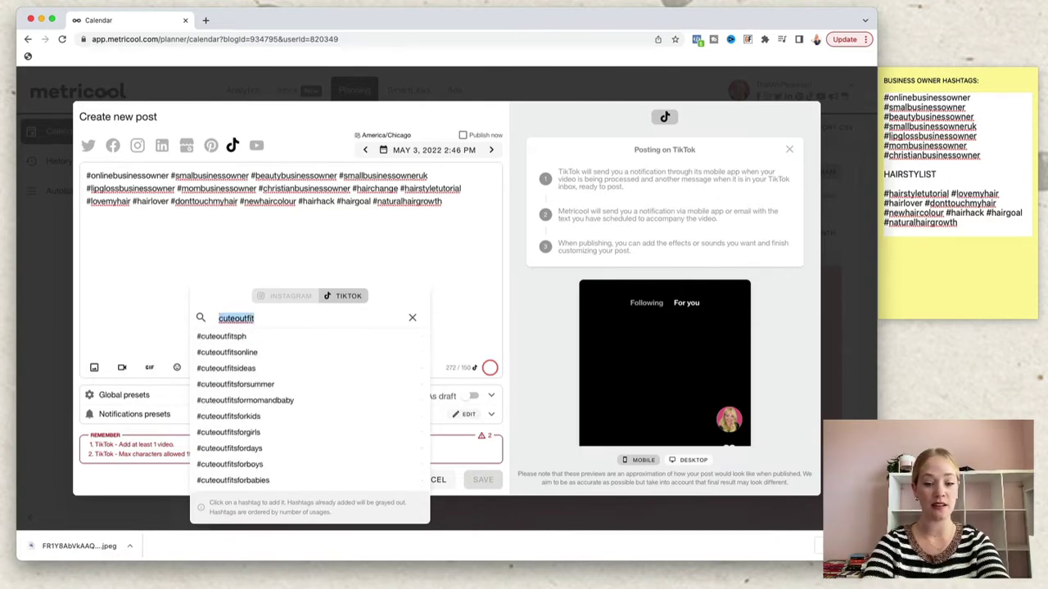
text(outfit)
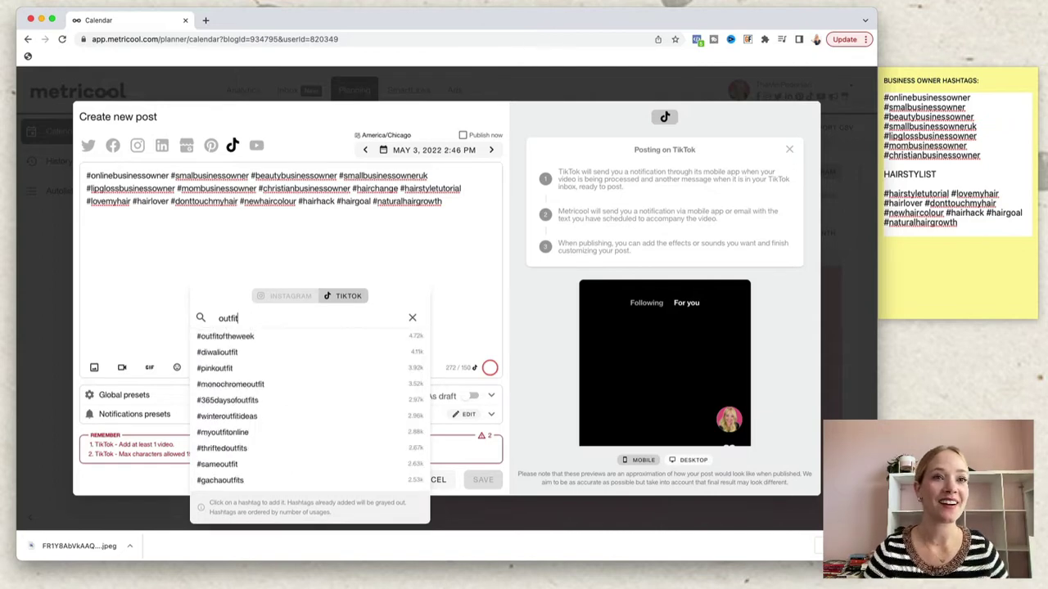
Add #outfitoftheweek, #pinkoutfit, #monochromeoutfit, #winteroutfitideas, #myoutfitonline, #365daysofoutfits, #thriftedoutfits and #lovemyoutfit to the post text
click(252, 338)
click(217, 369)
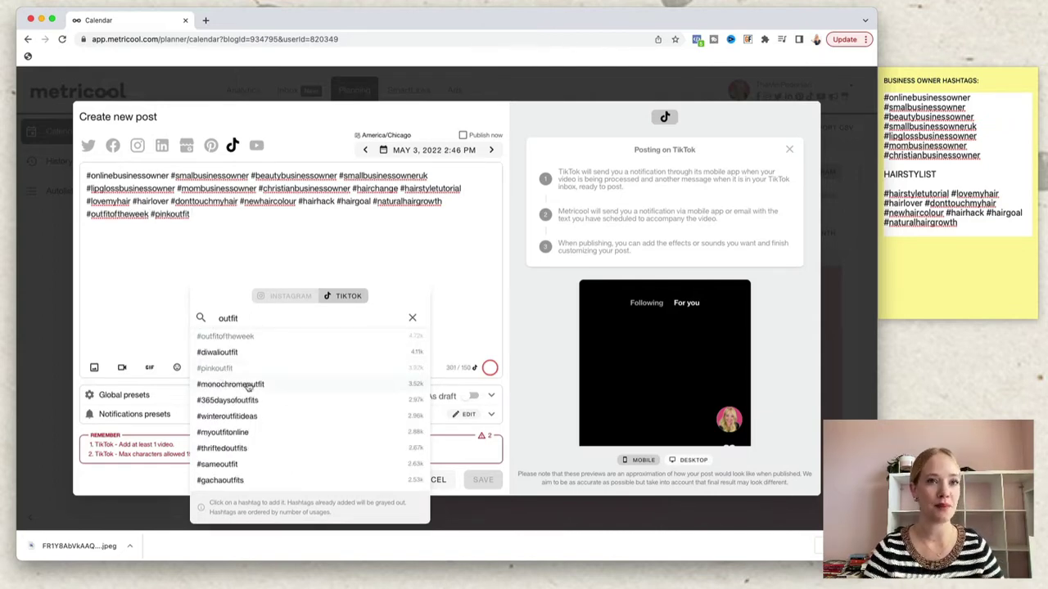
click(248, 386)
click(243, 418)
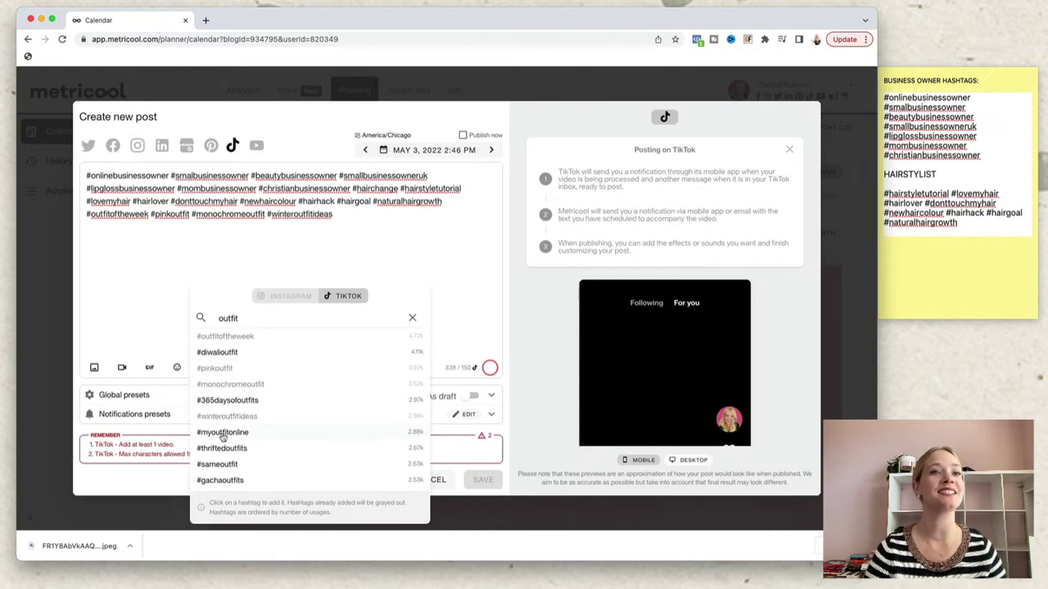
click(222, 433)
click(261, 399)
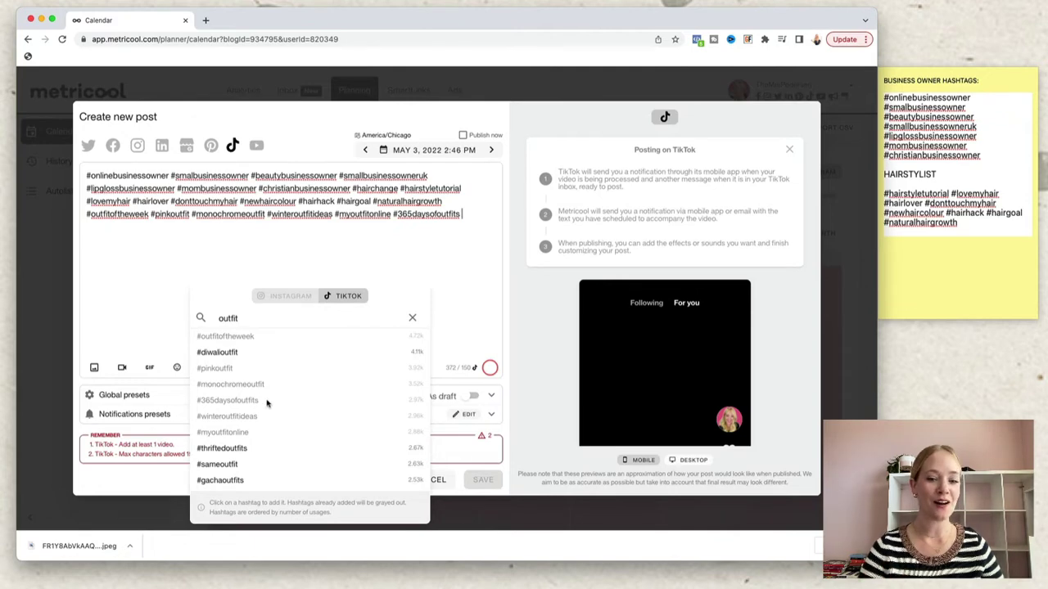
click(250, 456)
scroll(284, 467, down, 2)
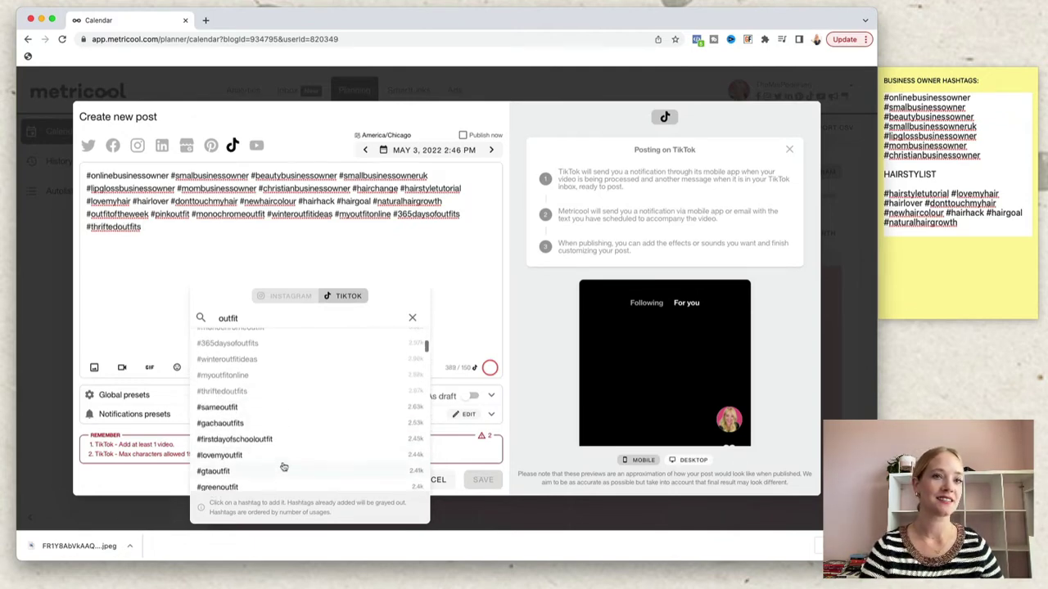
scroll(285, 467, down, 2)
click(252, 429)
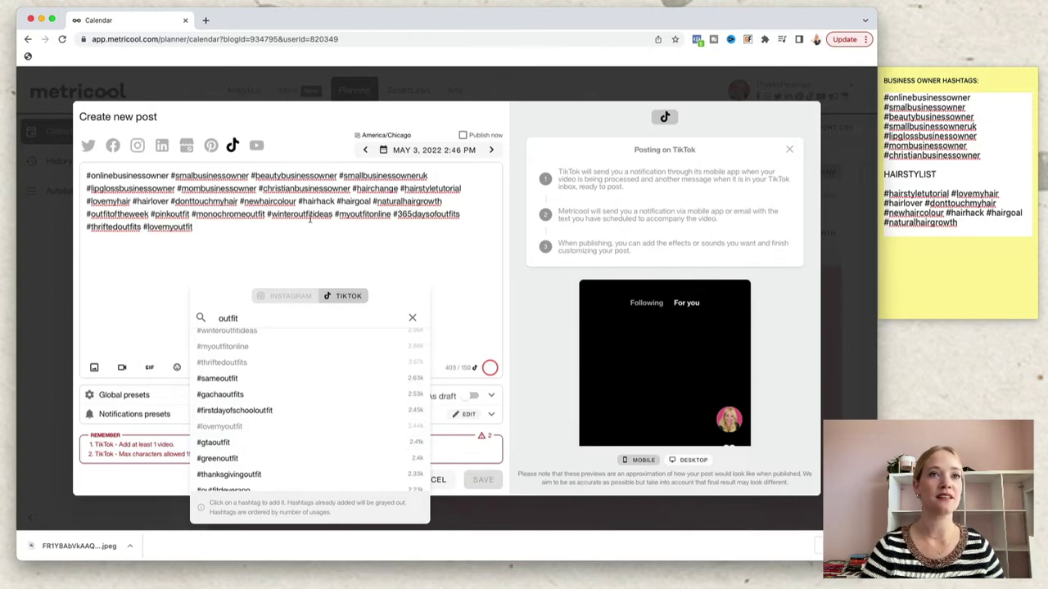
Copy the outfit hashtags from the post text into the sticky note under a new heading "ECOMMERCE CLOTHING SHOP"
drag(261, 227, 81, 213)
key(super+c)
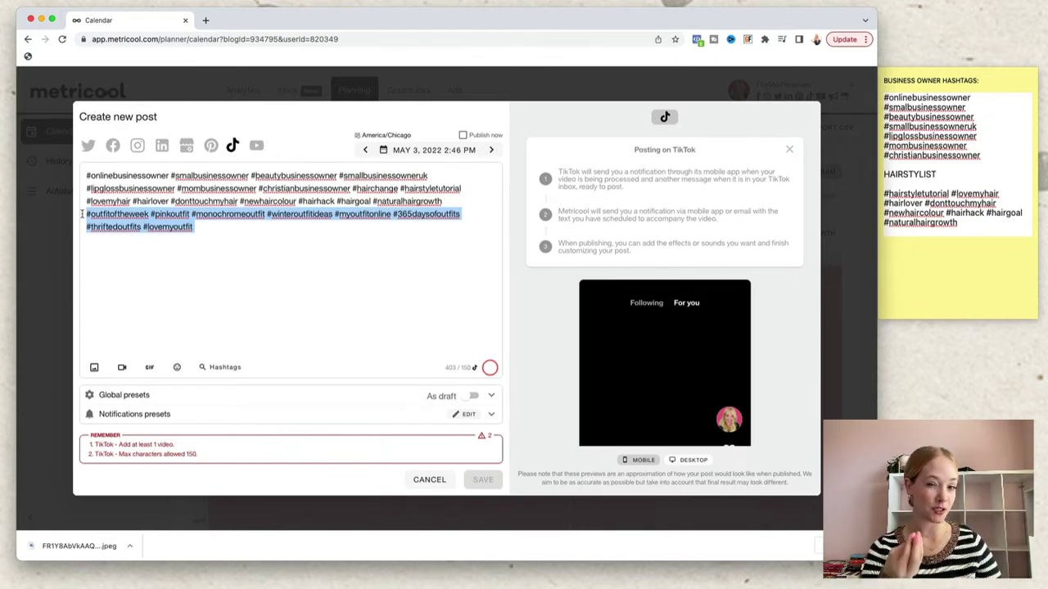
click(938, 243)
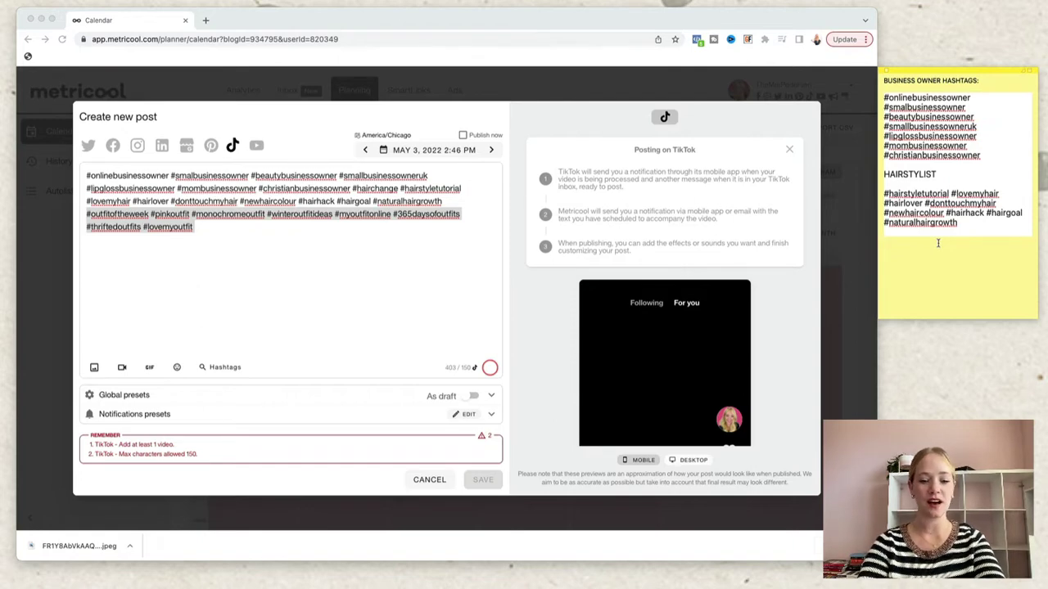
text(ECOMMER)
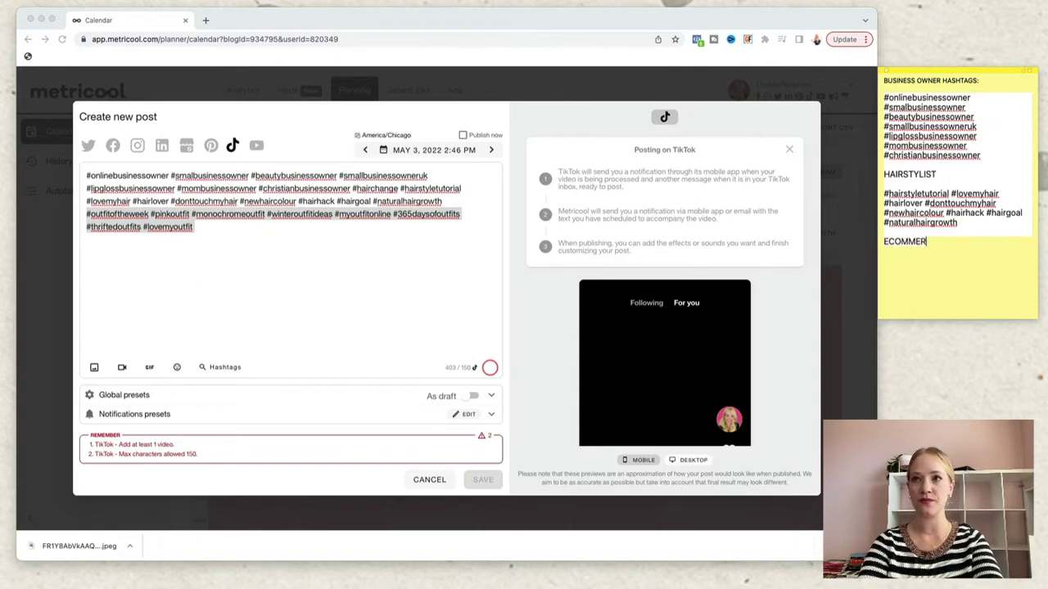
text(CE CLOTHING SHOP)
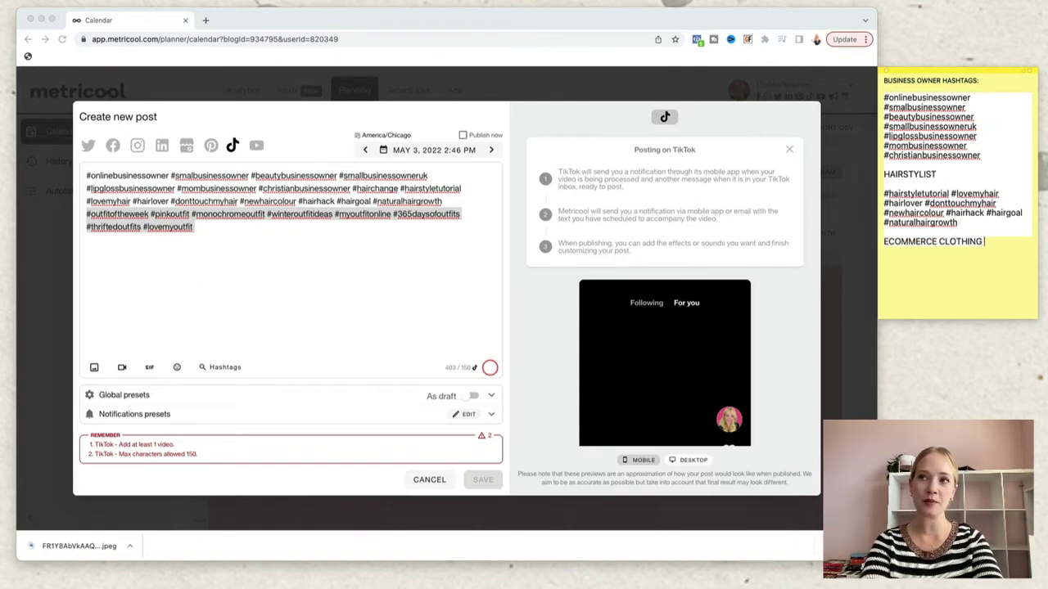
key(Return)
key(Return)
key(super+v)
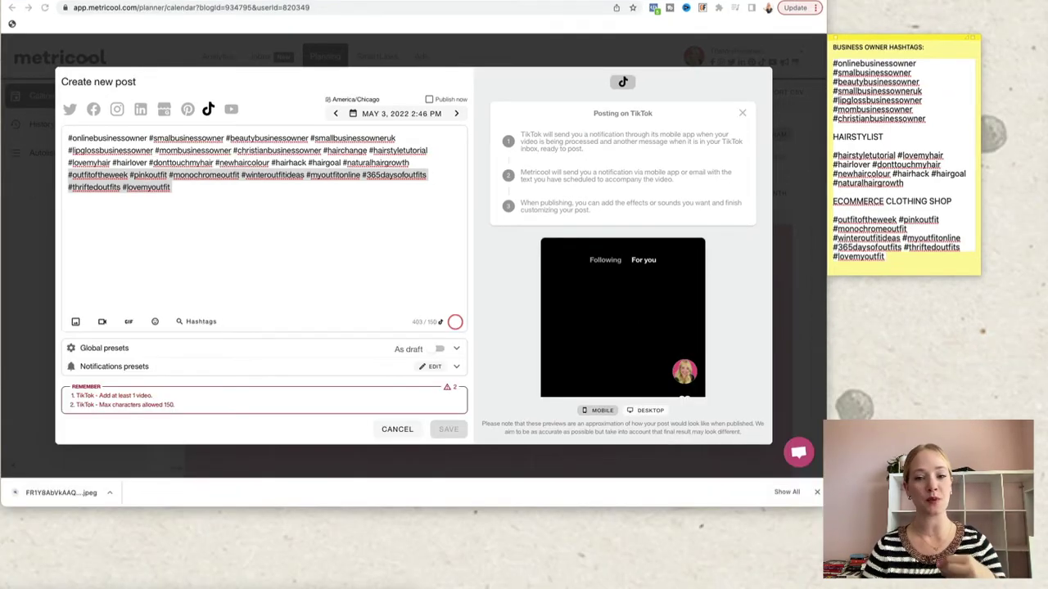
Extend the sticky note downward and add the heading "MOM BOD" below the clothing shop hashtags
click(914, 278)
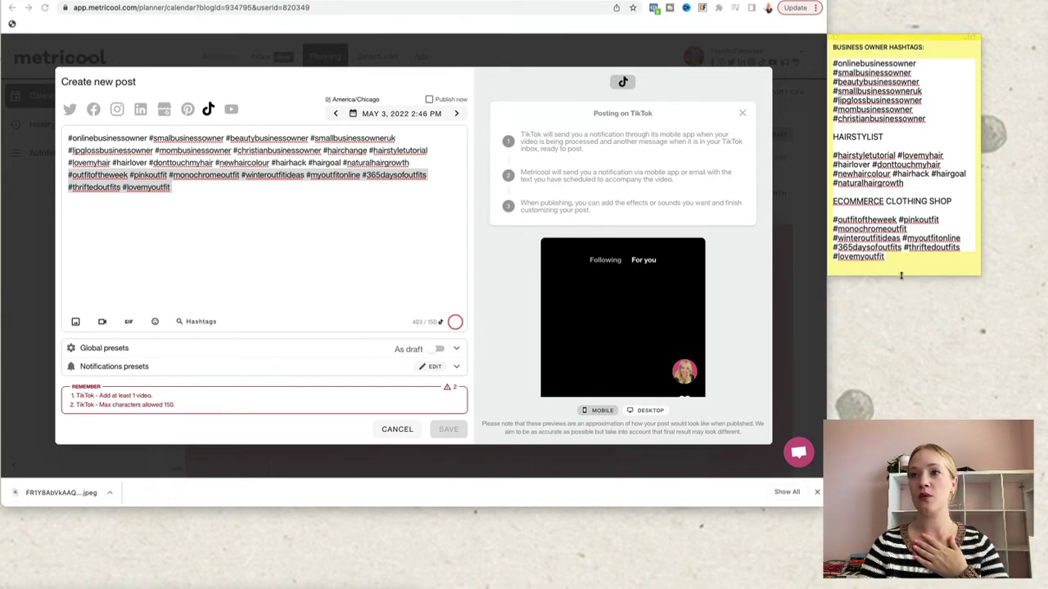
drag(901, 275, 881, 418)
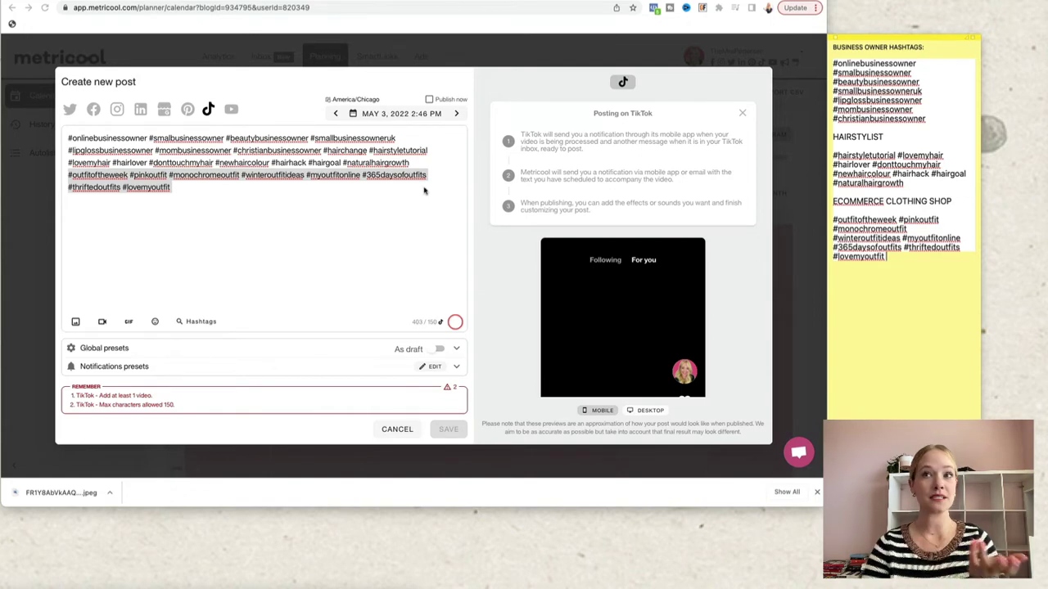
key(Return)
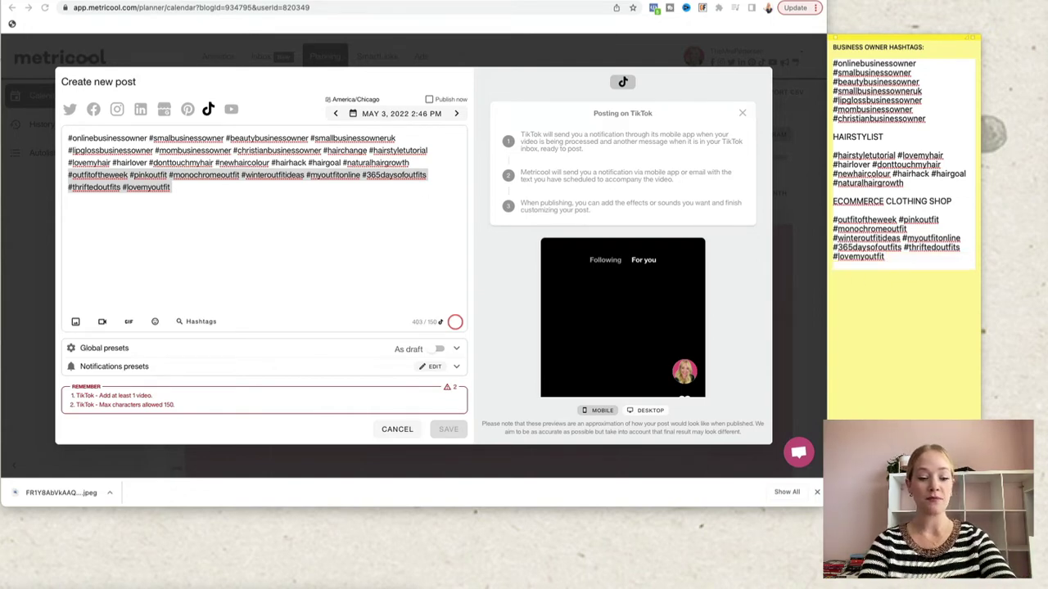
text(MOM BOD)
key(Return)
key(Return)
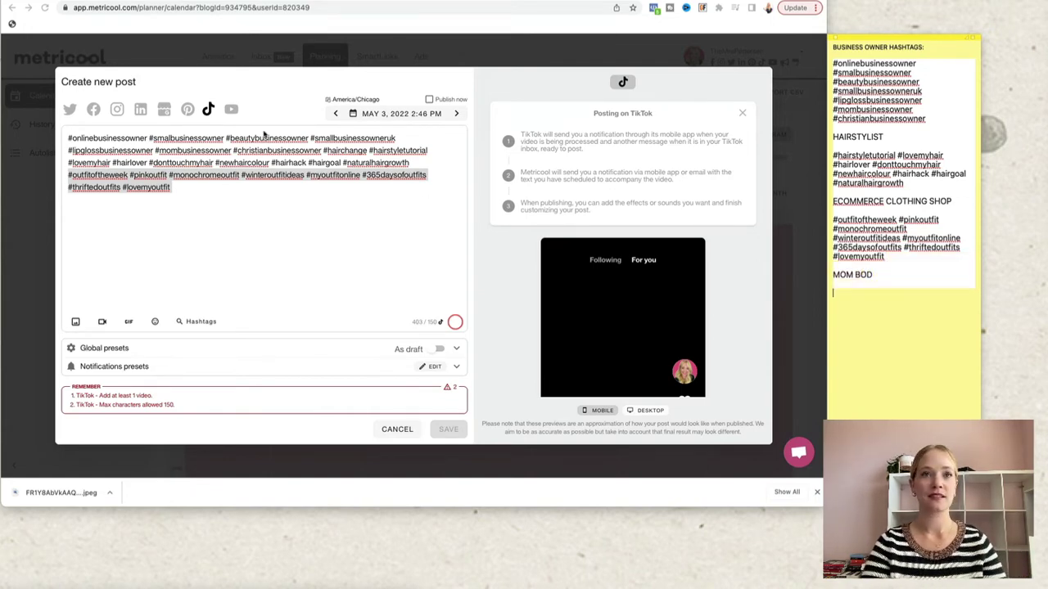
Reopen the post's TikTok hashtag search and replace the search term with "MOMBOD"
click(201, 213)
click(190, 322)
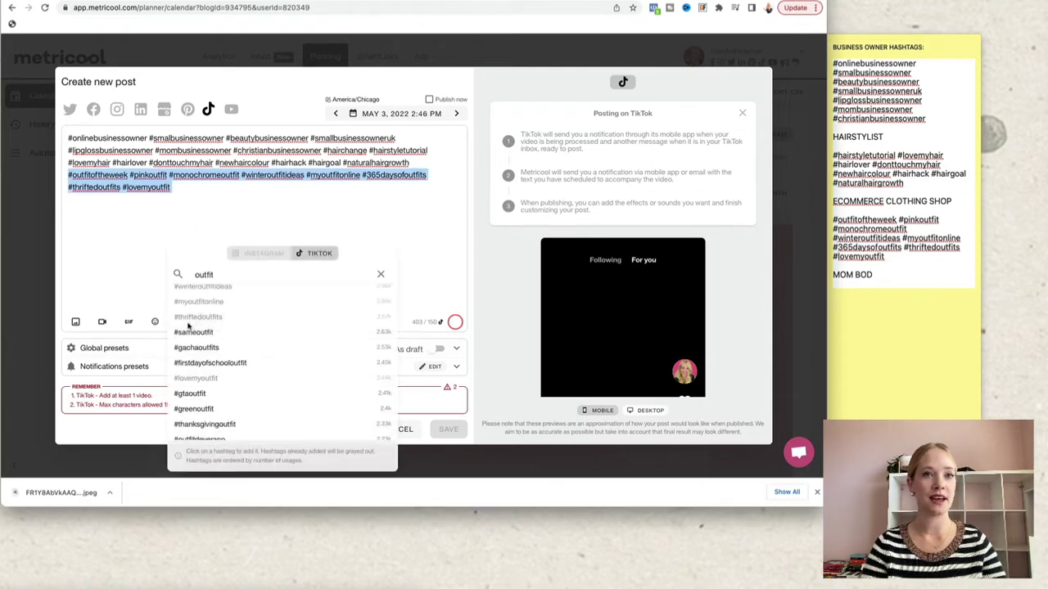
double_click(248, 275)
text(MO)
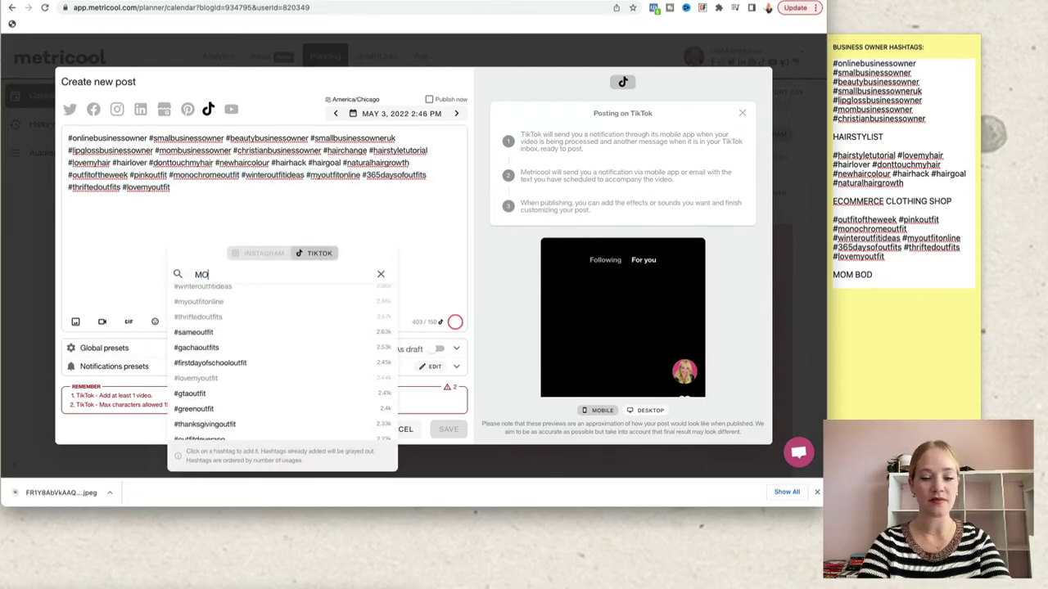
text(MBOD)
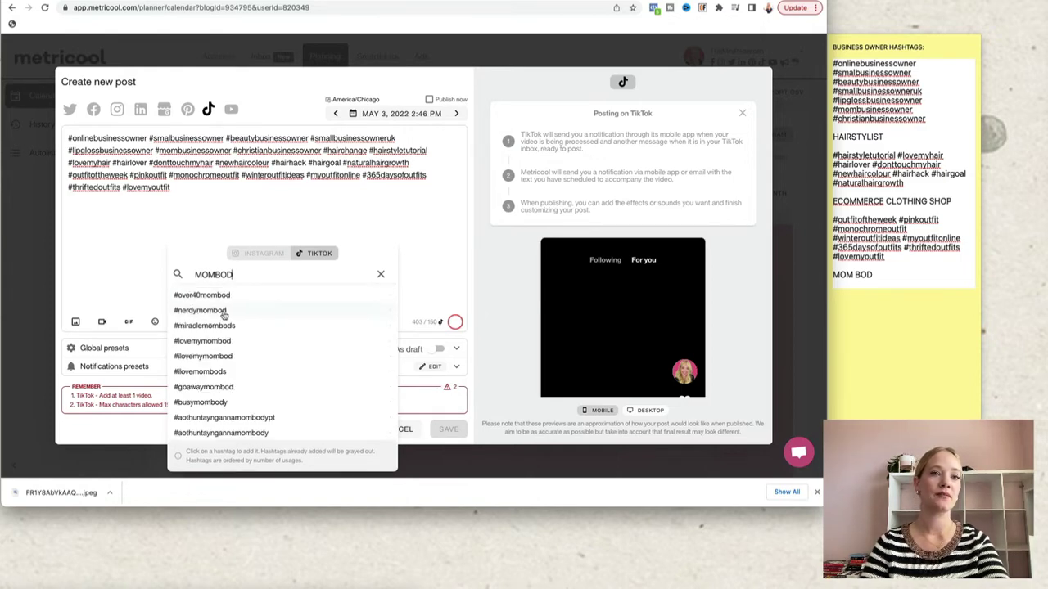
Add #ilovemymombod, #lovemymombod, #ilovemombods, #miraclemombods, #nerdymombod, #over40mombod and #busymombody to the post text
click(213, 358)
click(216, 343)
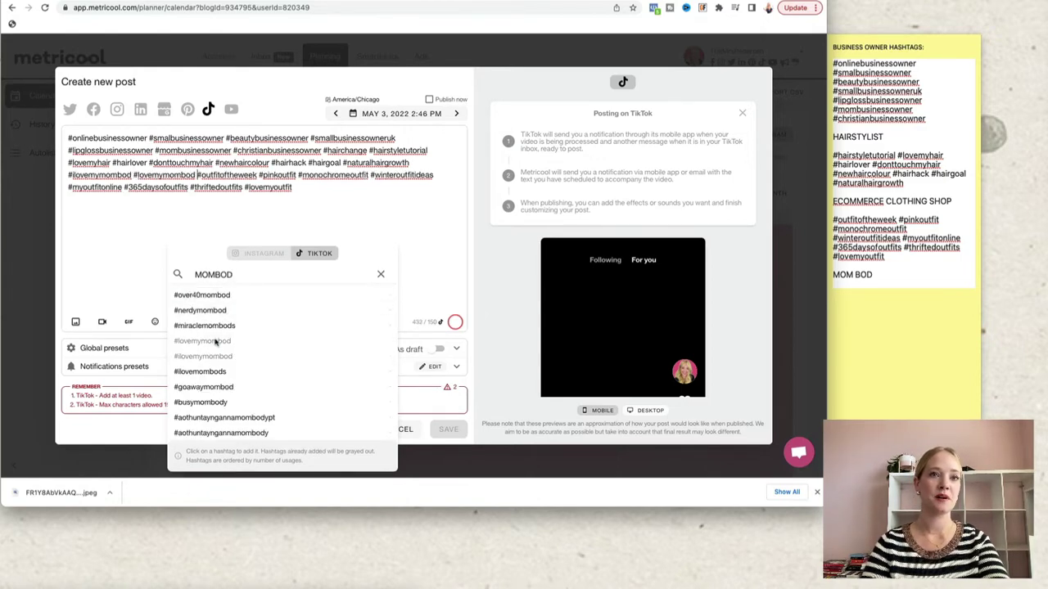
click(209, 372)
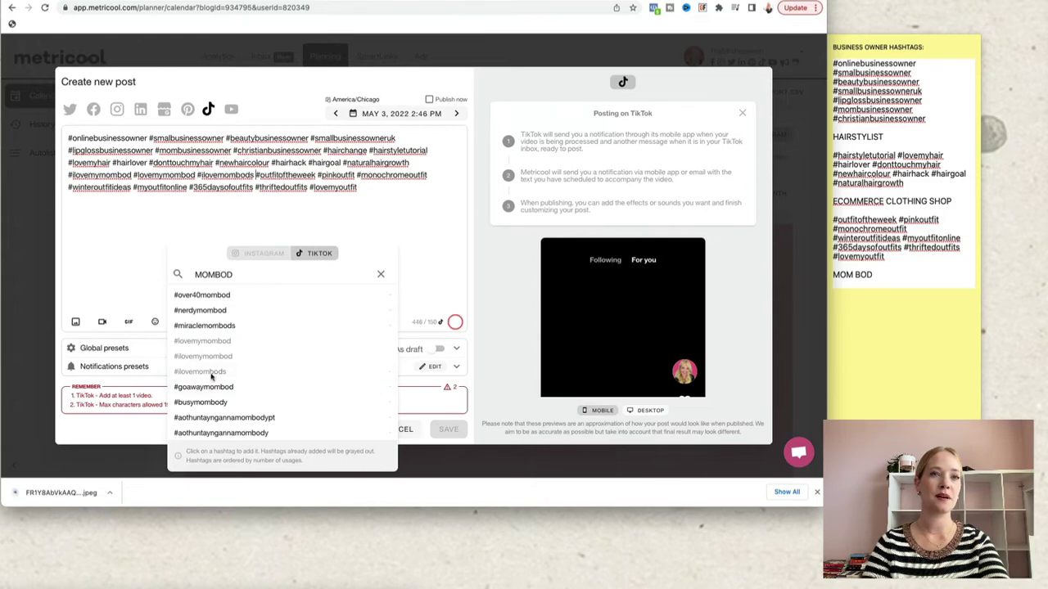
click(222, 326)
click(210, 311)
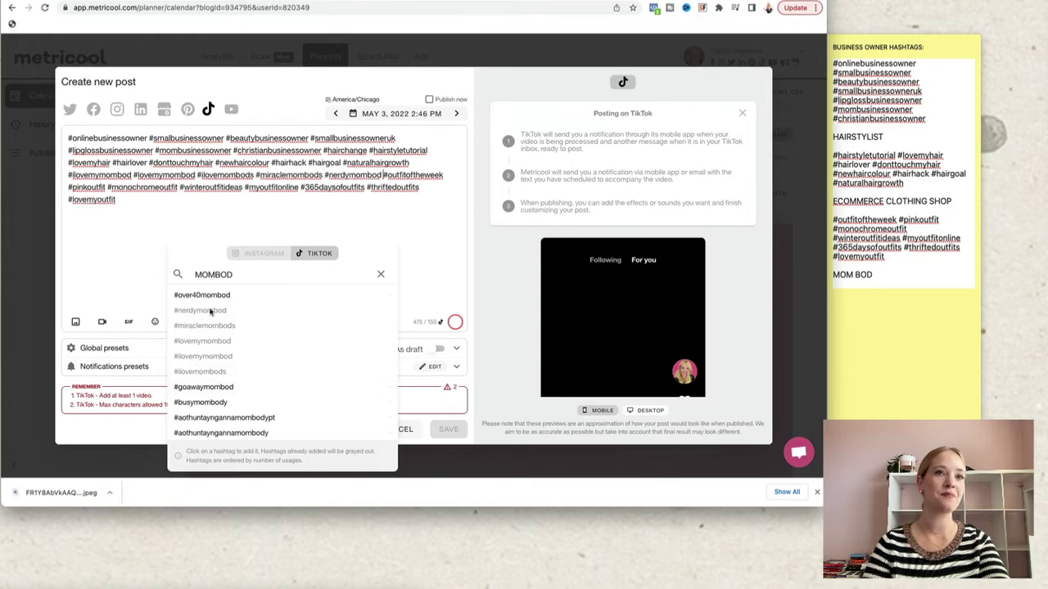
click(216, 297)
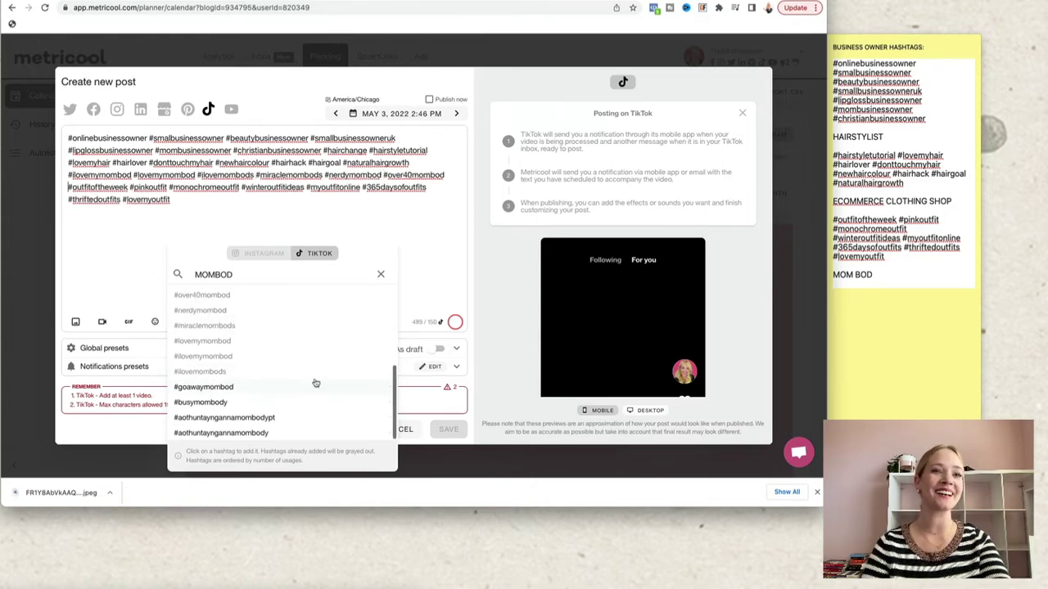
click(249, 406)
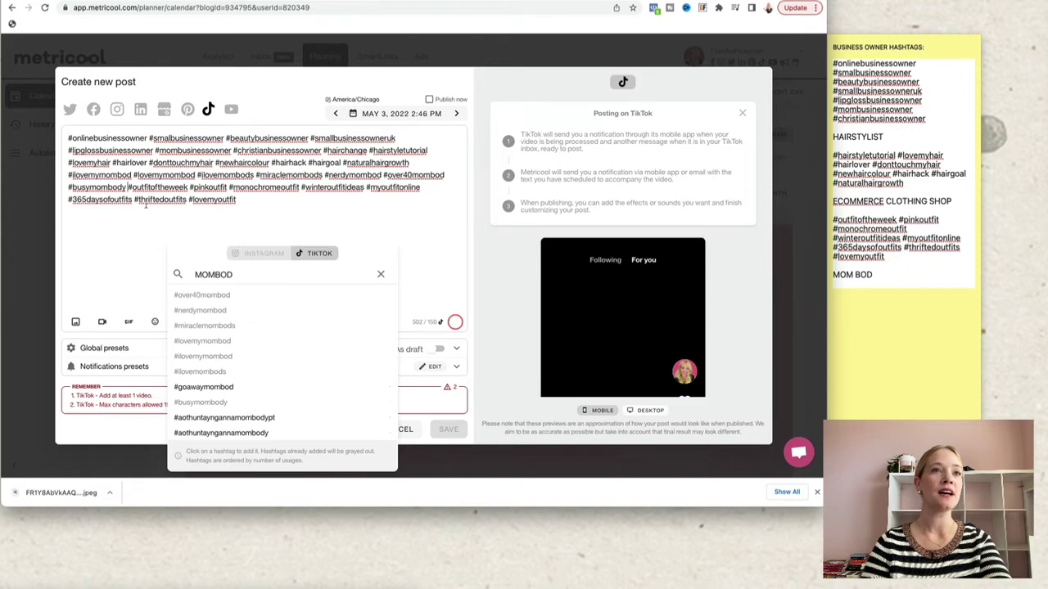
Copy the mom bod hashtags from the post text into the sticky note under the "MOM BOD" heading
drag(127, 188, 69, 175)
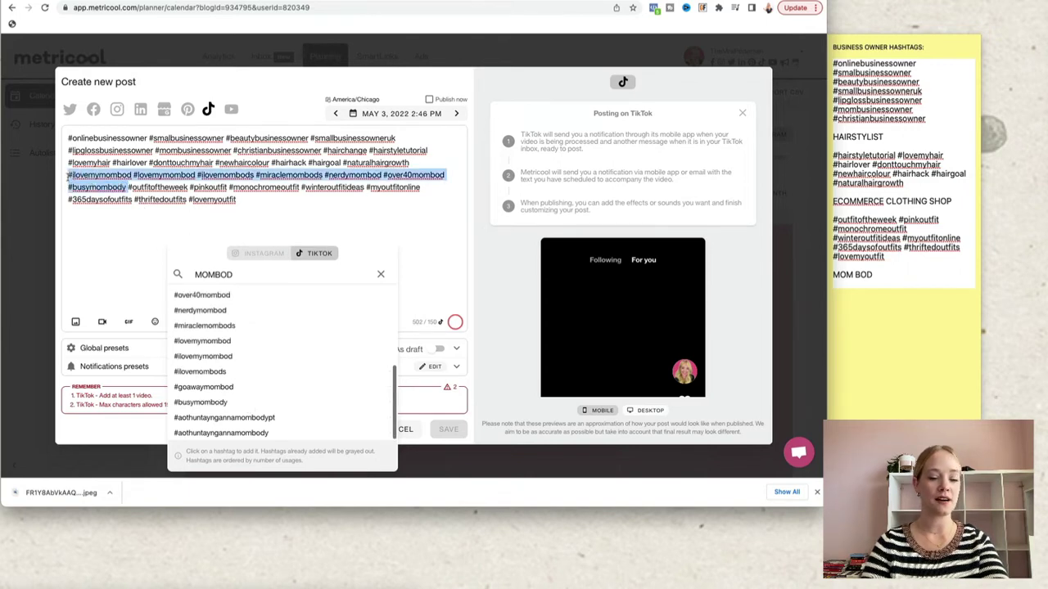
key(ctrl+c)
click(884, 336)
key(ctrl+v)
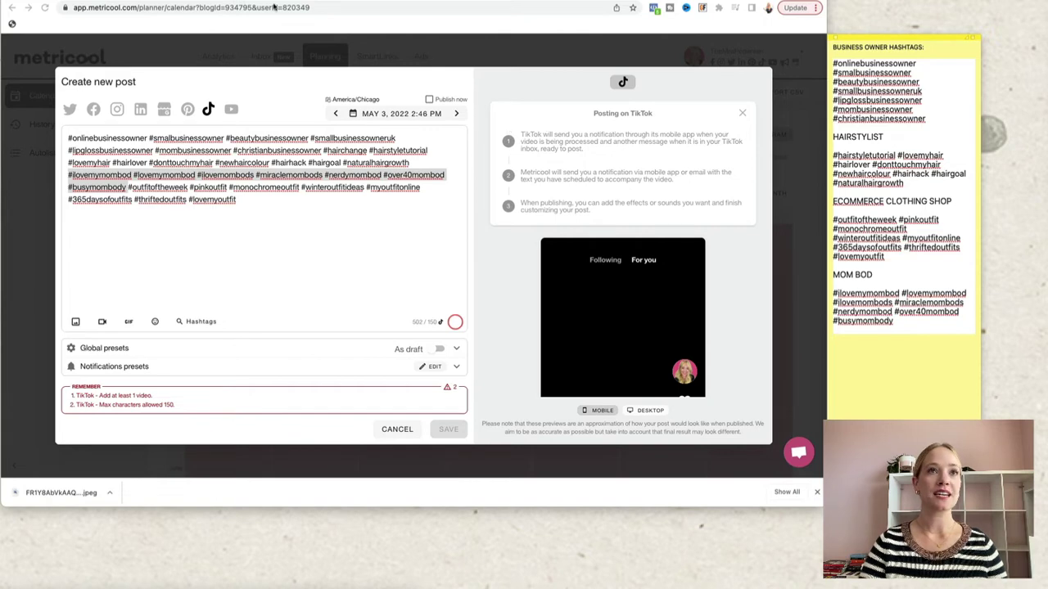
Search Google for "short codes iphone" in a new browser tab
key(super+t)
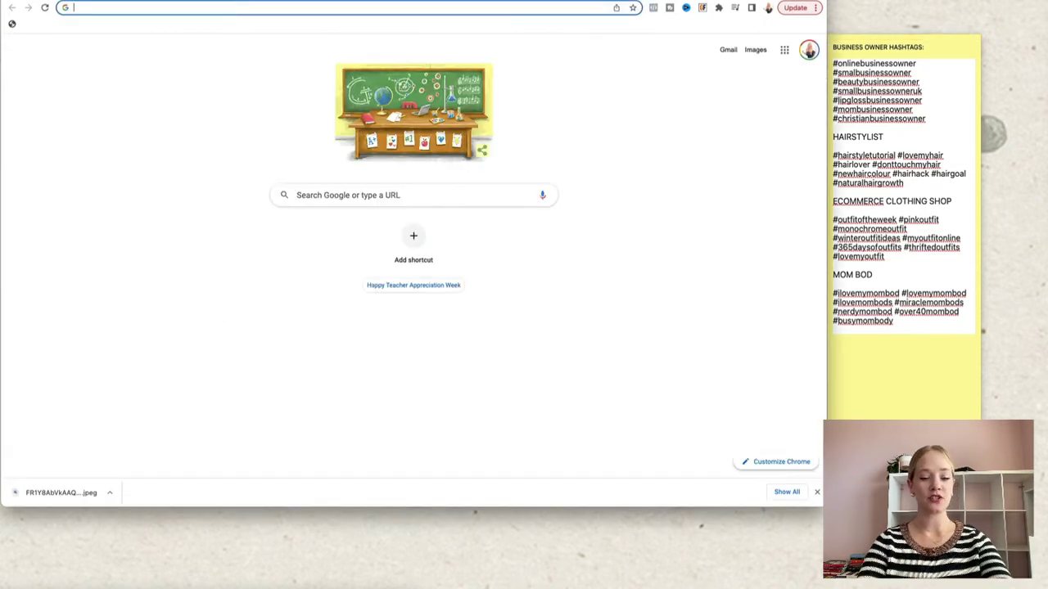
text(SHORT CODE)
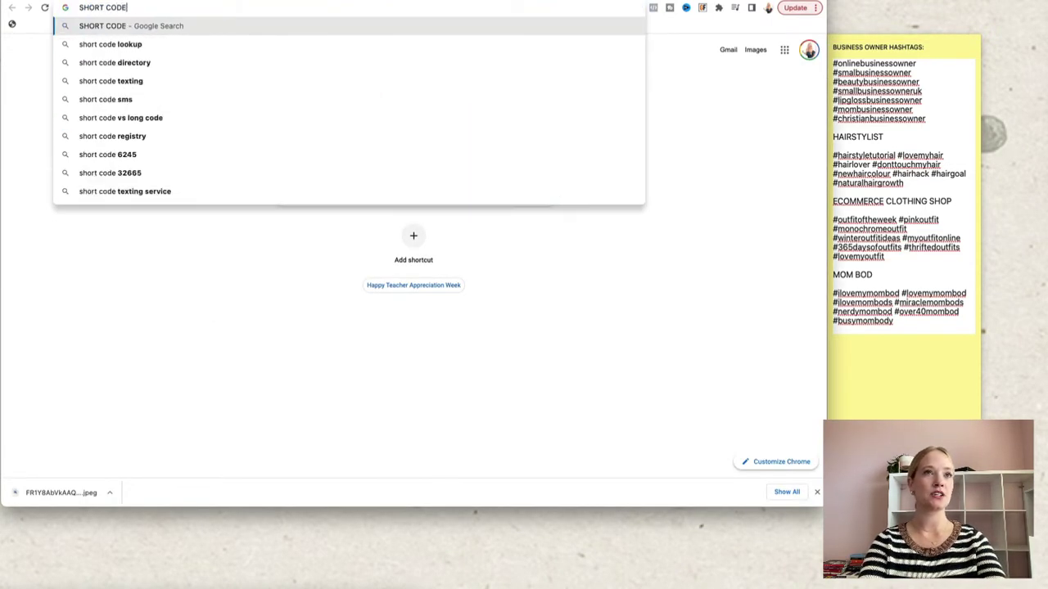
text(S IPHONE)
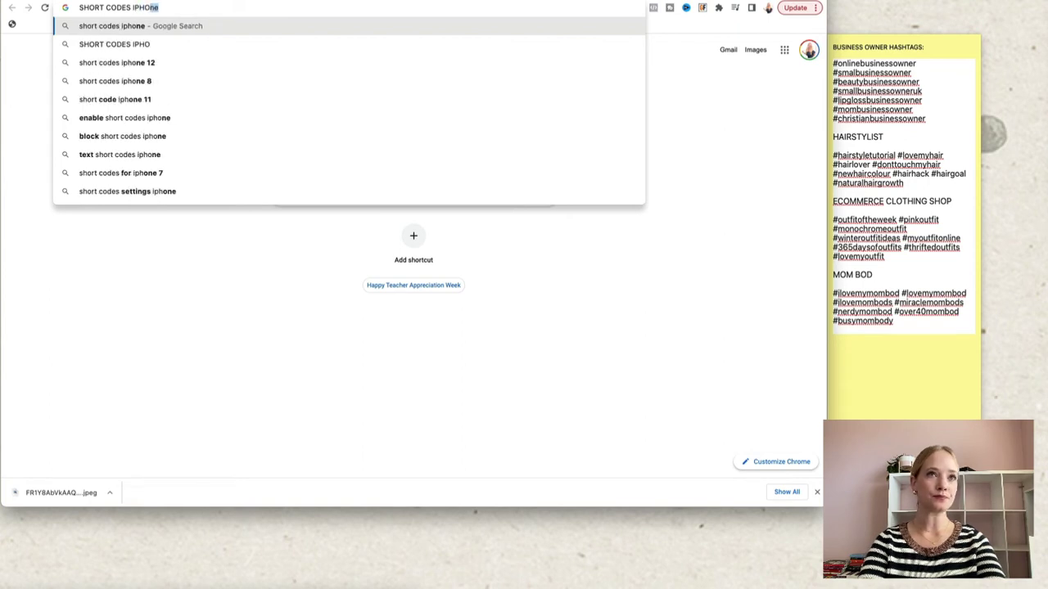
key(Return)
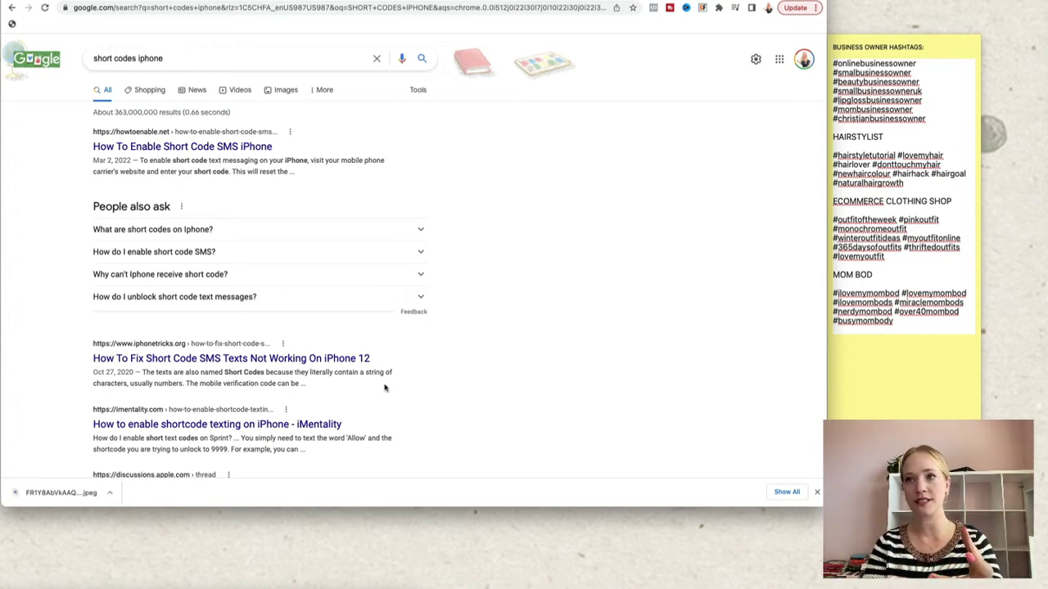
Insert an extra blank line in the sticky note between the business owner hashtags and the "HAIRSTYLIST" heading
click(942, 122)
key(Return)
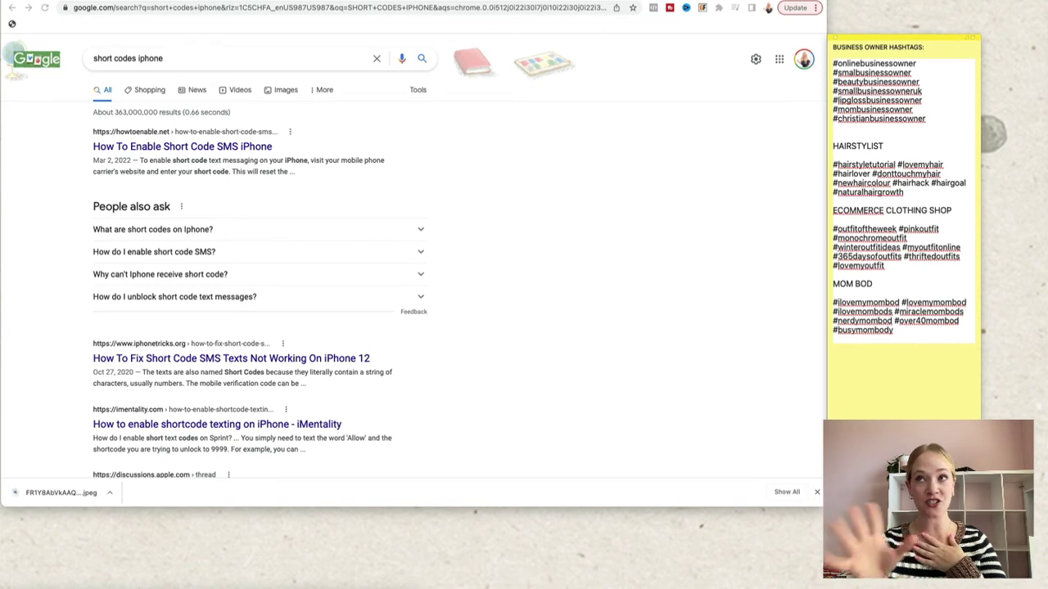